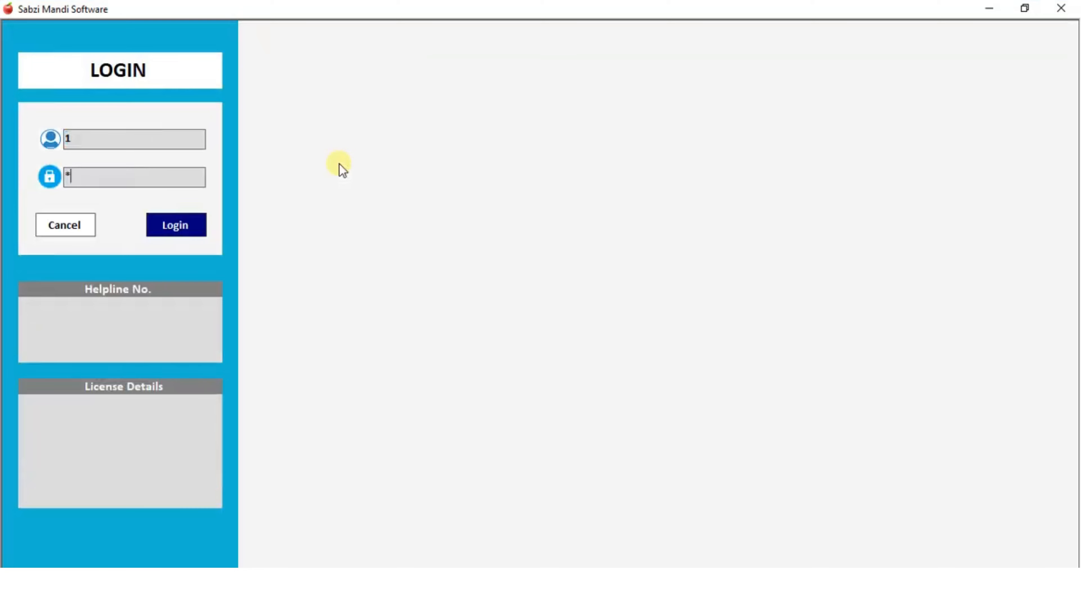
- Submit the login details to reach the dashboard with Arrival, Sale, Crates, Receipts and Stock tiles
key("Return")
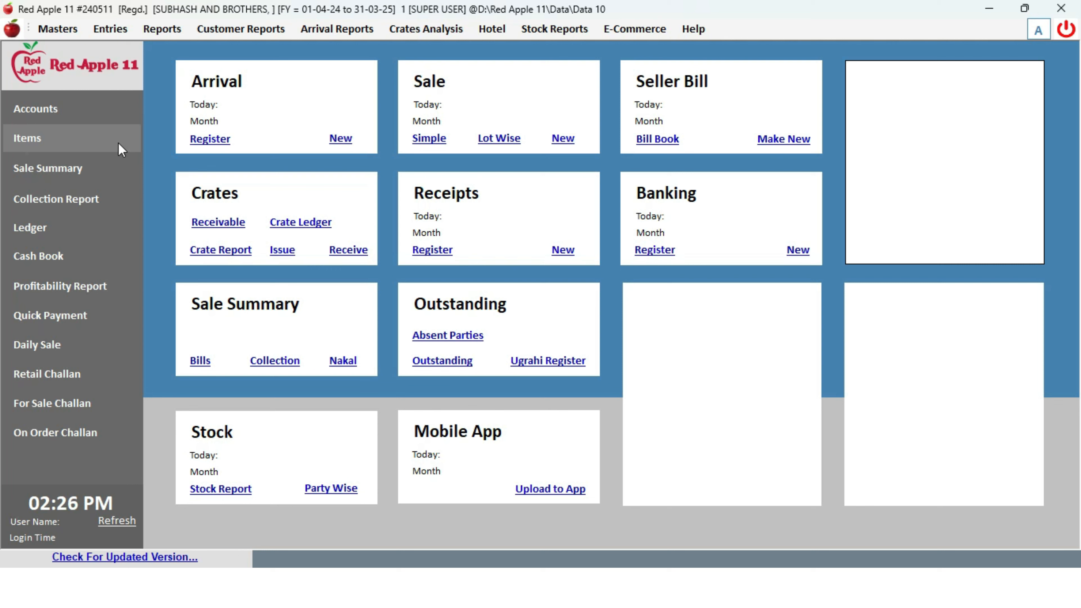
- Create and save the account NS FRUIT COMPANY in group SUPPLIER, city Delhi
left_click(60, 29)
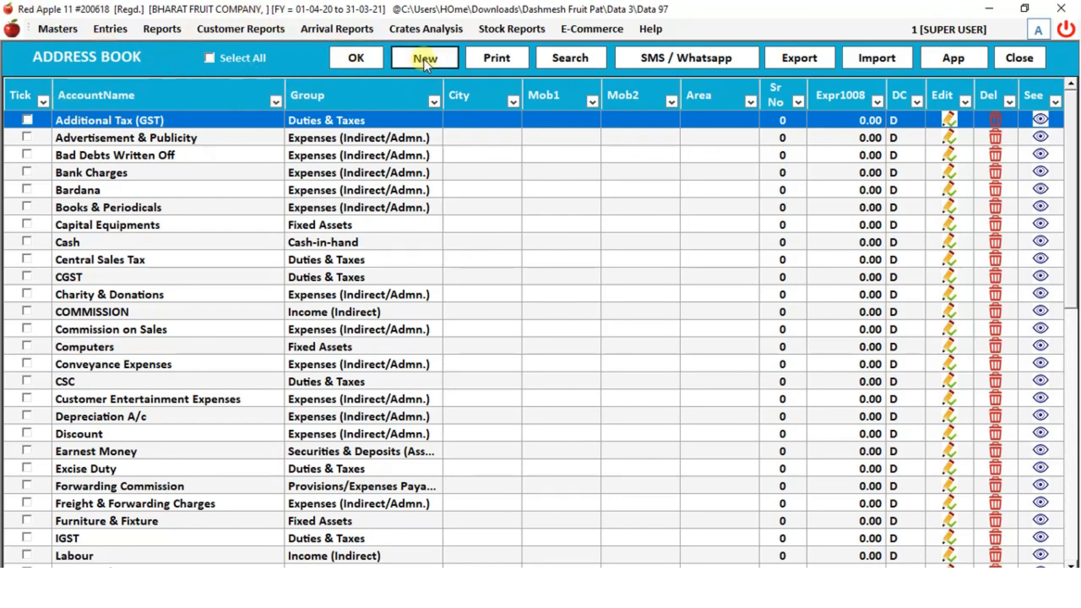
left_click(424, 59)
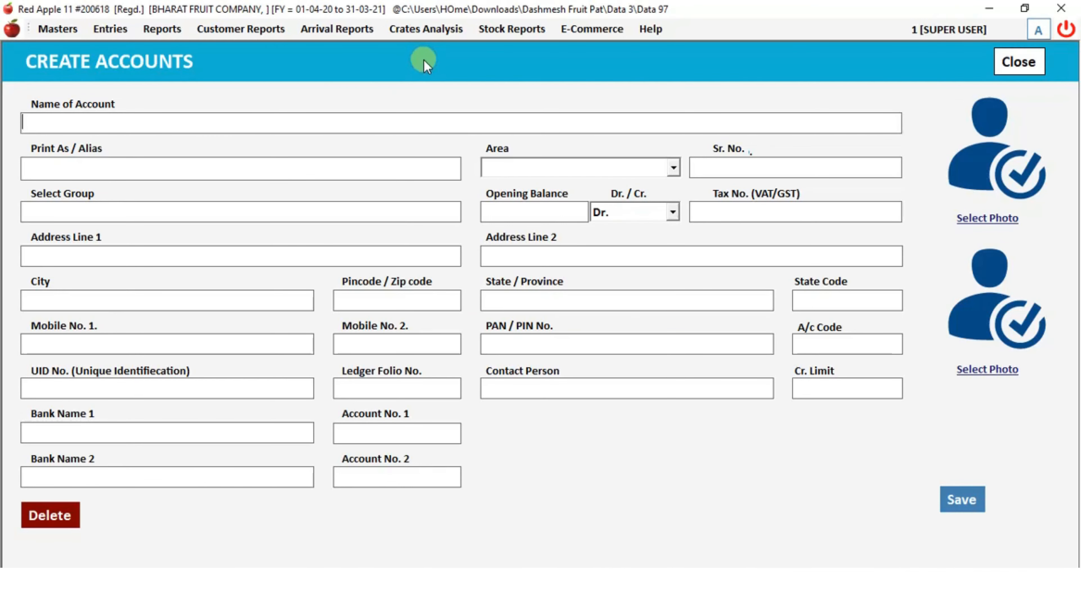
type("NS FRUIT COMPANY")
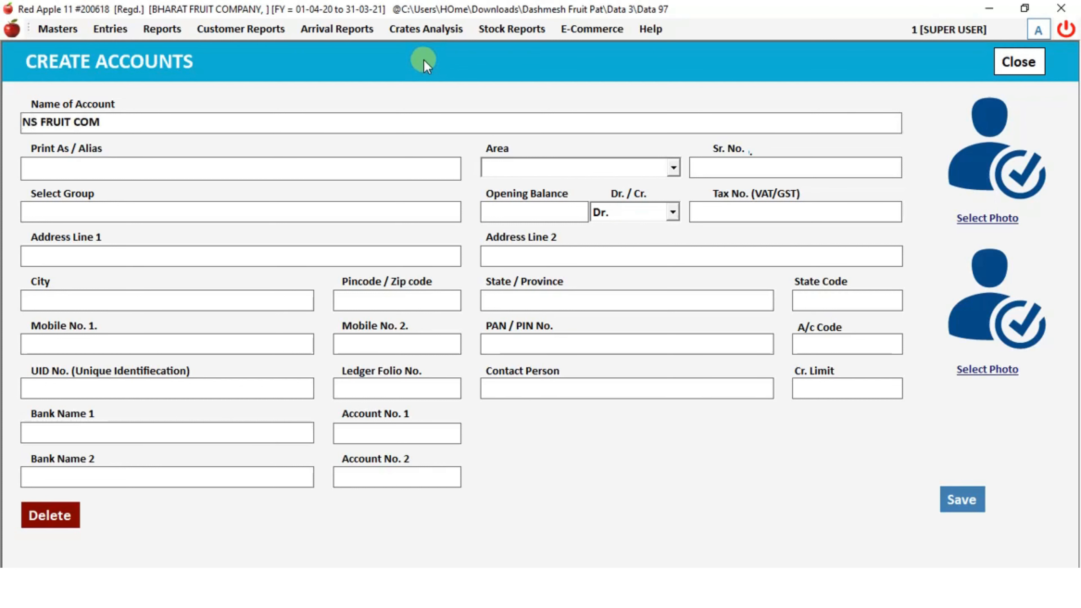
key("Return")
key("Return")
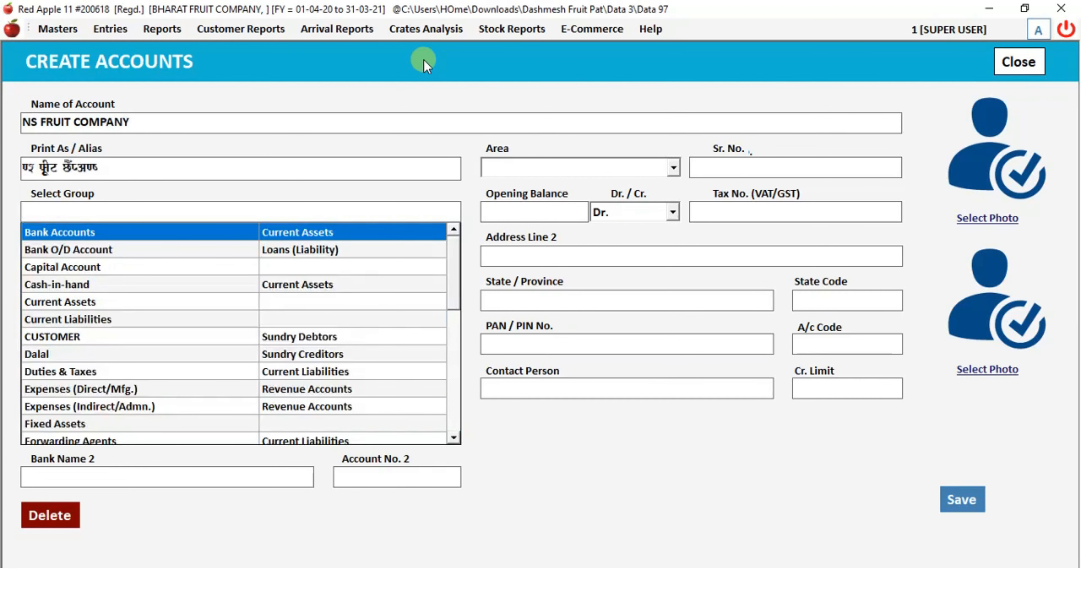
type("SUPPLIER")
key("Return")
key("Return")
key("Return")
key("Return")
key("Return")
type("Delhi")
key("Return")
key("Return")
key("Return")
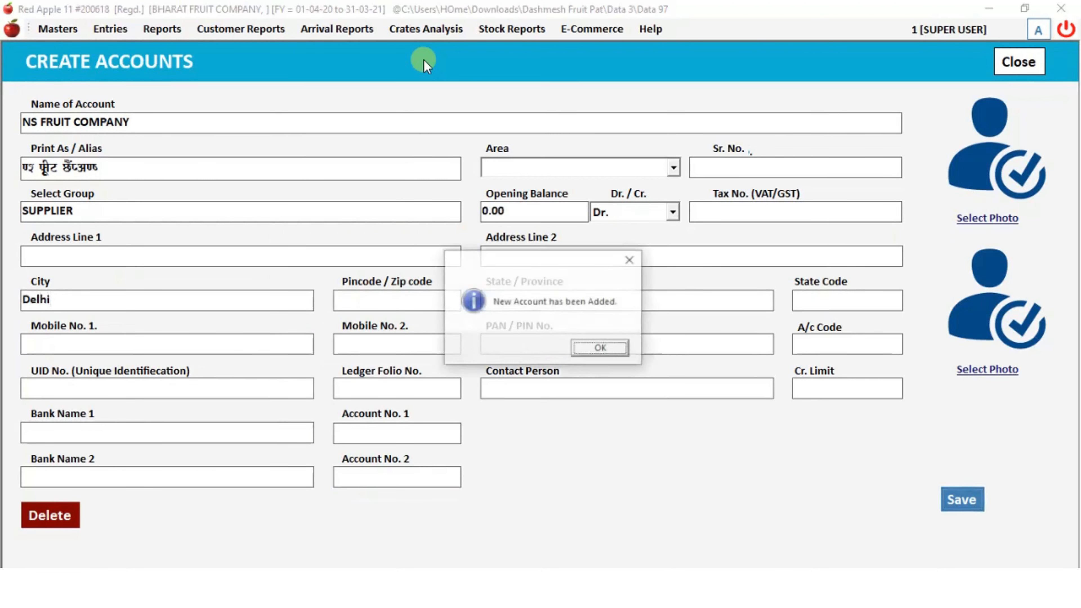
key("Return")
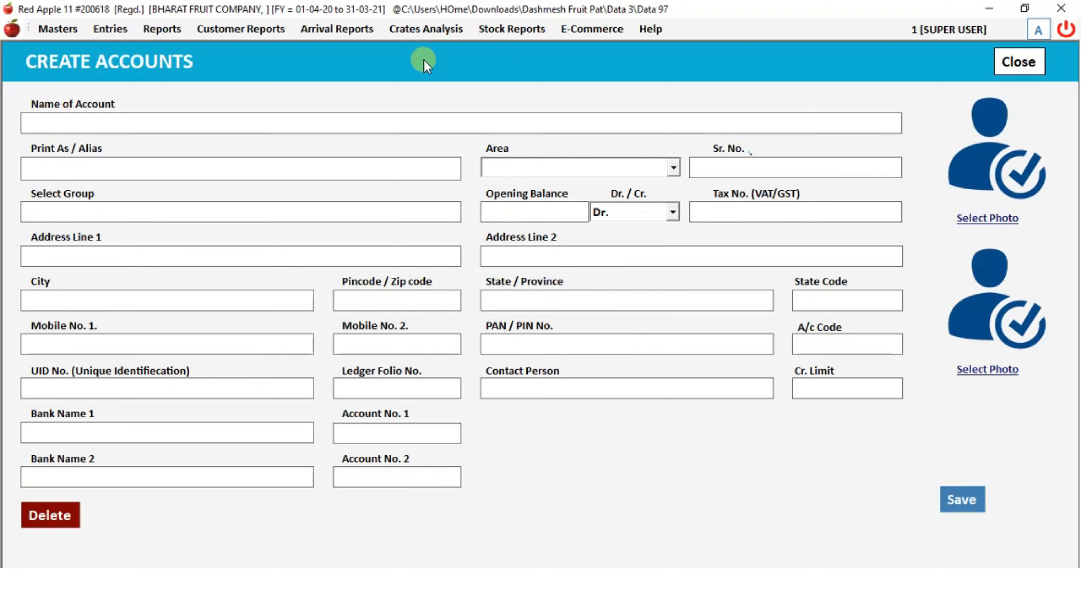
- Create and save the first customer account in the CUSTOMER group
type("Surender")
key("Return")
key("Return")
key("Return")
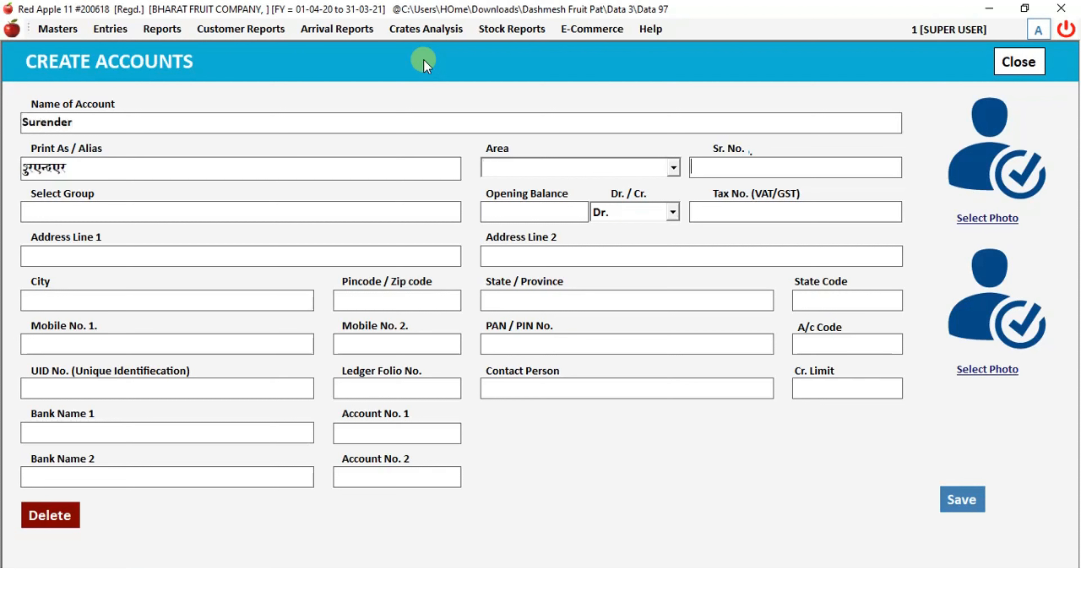
key("Return")
type("Cus")
key("Return")
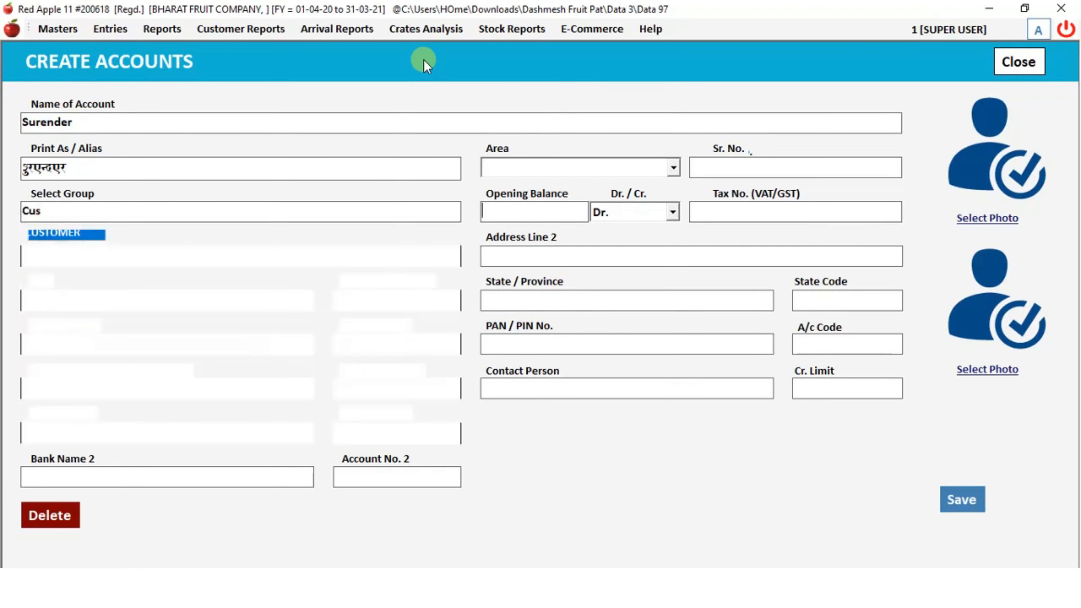
key("alt")
key("alt+s")
- Enter the next customer accounts, assigning each to the CUSTOMER group
key("Return")
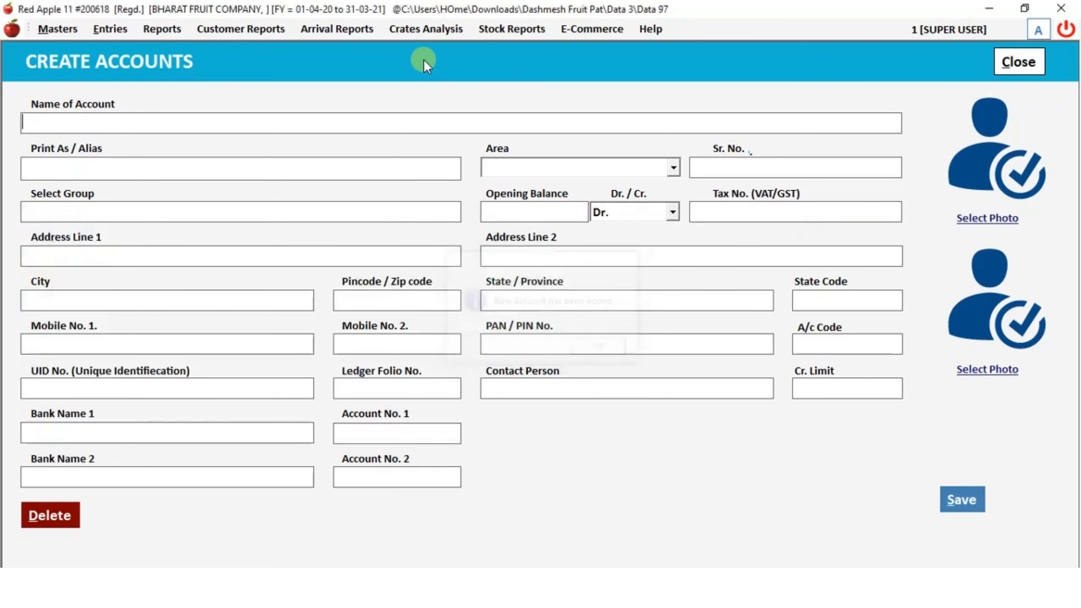
type("Mahinder")
key("Return")
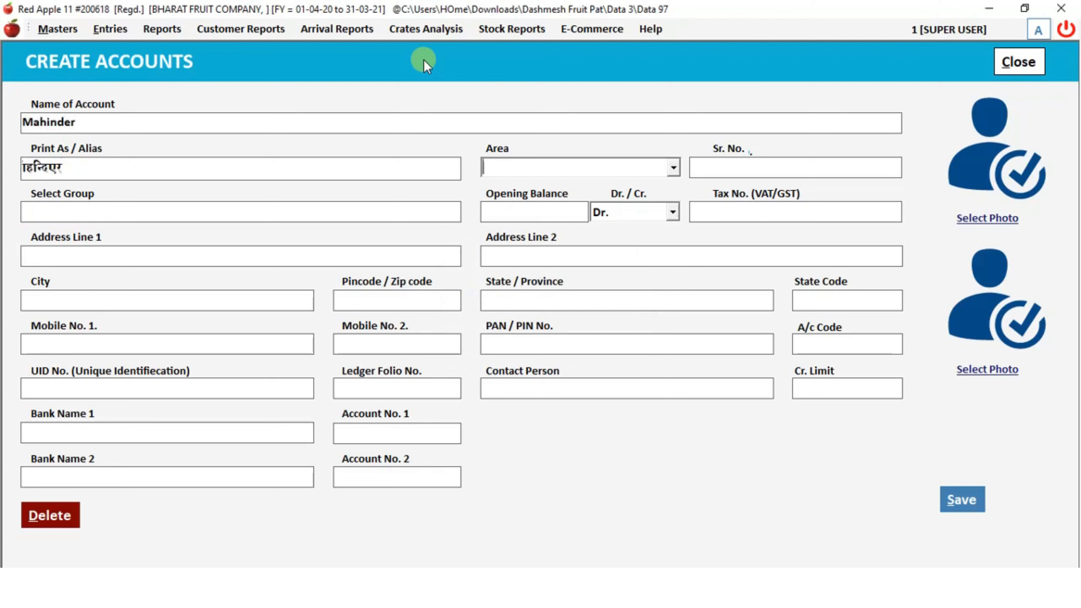
key("Return")
key("Return")
key("Return")
key("shift+Tab")
type("cus")
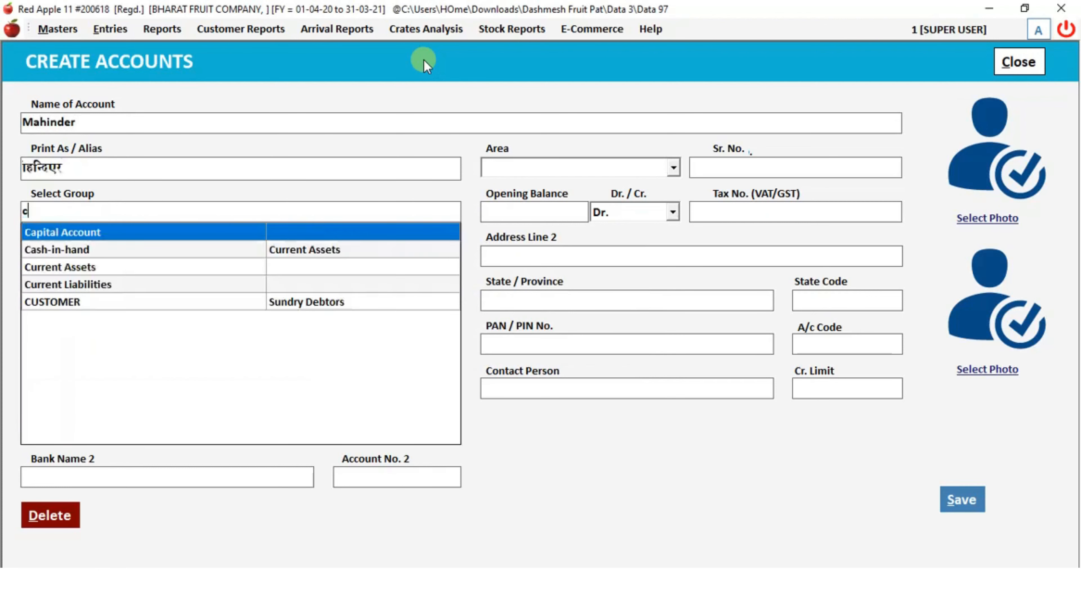
key("Return")
key("Return")
key("Return")
type("VArinder")
key("Return")
key("Return")
key("Return")
key("Return")
key("shift+Tab")
- In Items Entry, enter Apple with commission 5, market fees 2, bardana 2 and laga 4
type("cu")
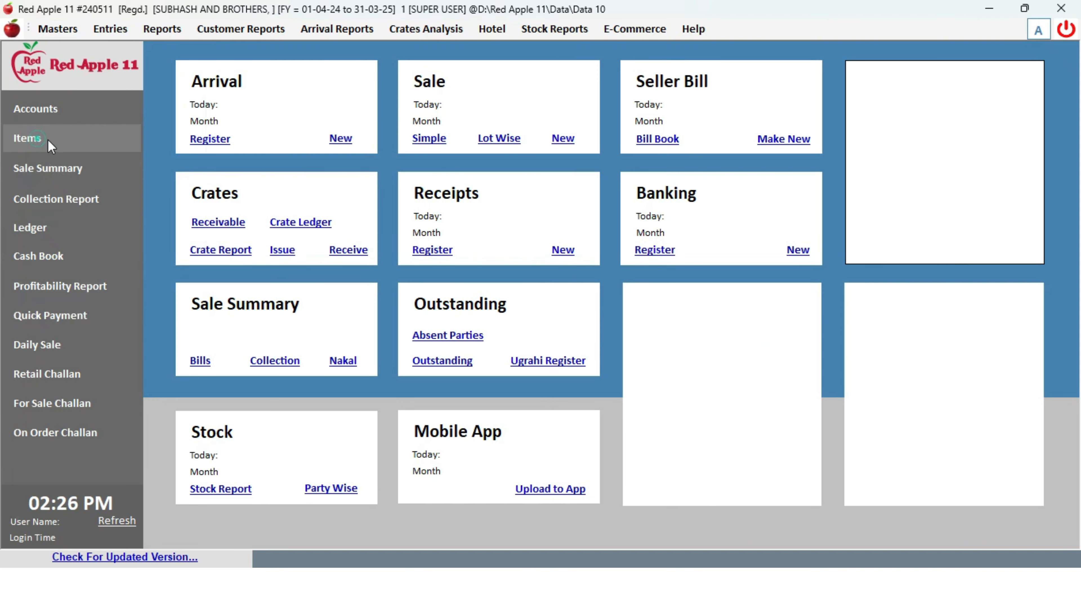
left_click(48, 141)
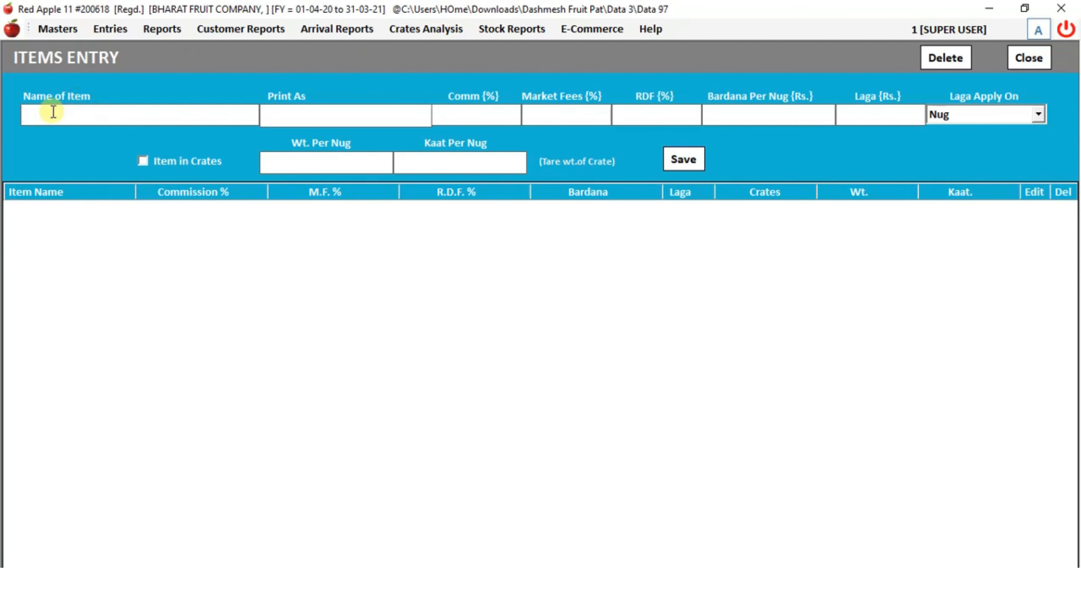
type("Apple")
type("5")
key("Return")
type("2")
key("Return")
type("2")
key("Return")
type("4")
key("Return")
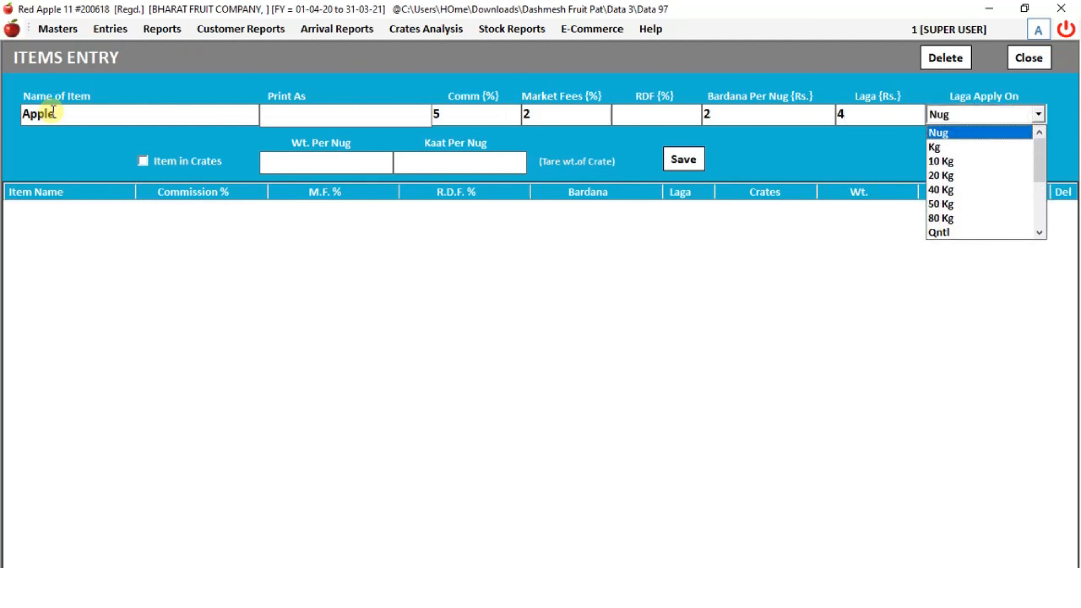
- Keep laga on Nug, set weight per nug to 20, and save Apple
key("Return")
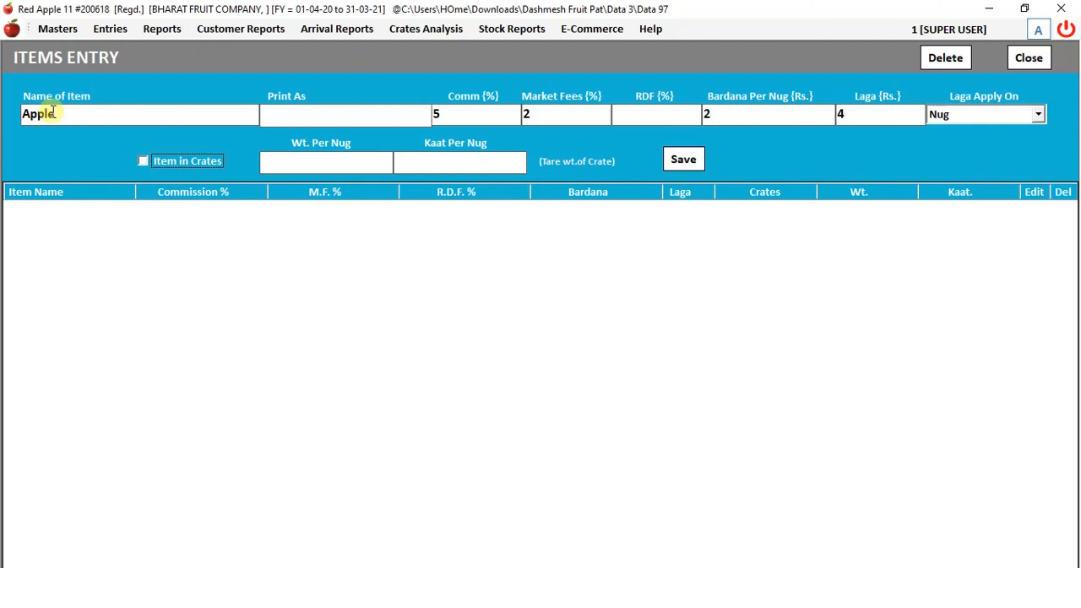
key("Tab")
type("20")
key("Tab")
key("Tab")
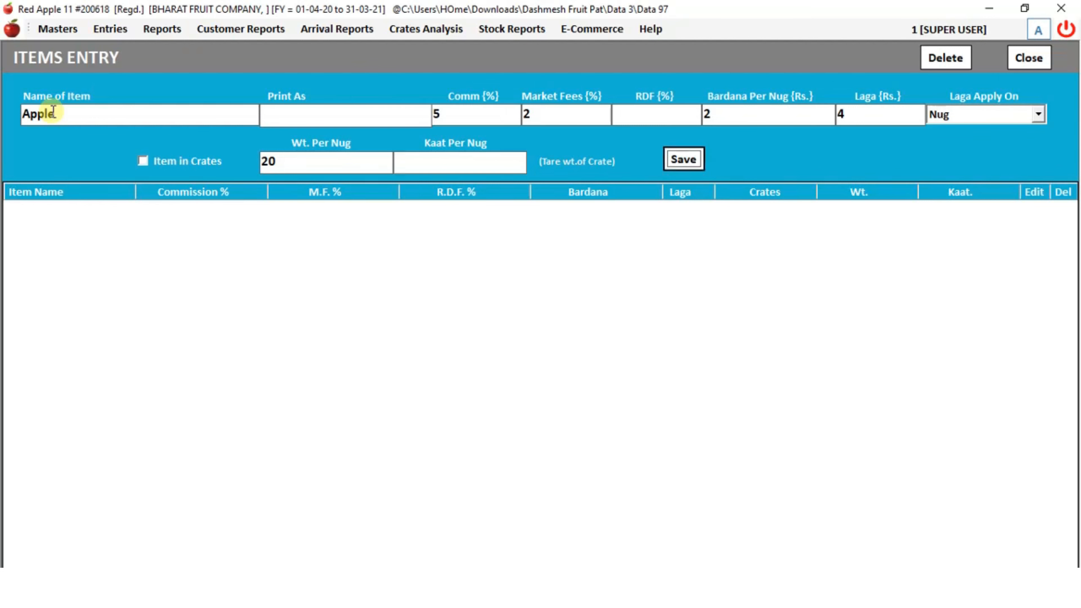
key("Return")
- Add and save Orange with 5% commission, 2% market fees, bardana 3 and laga 1
key("Return")
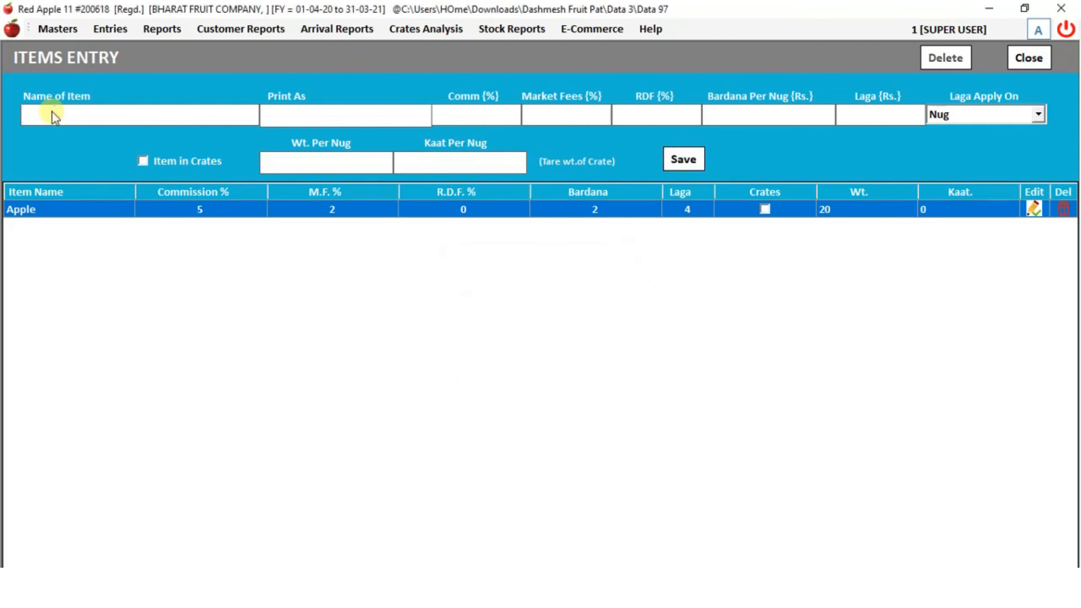
type("Orange")
key("Return")
type("5")
key("Return")
type("2")
key("Return")
key("Return")
type("3")
key("Return")
type("1")
key("Return")
key("Return")
key("Return")
key("Return")
key("Return")
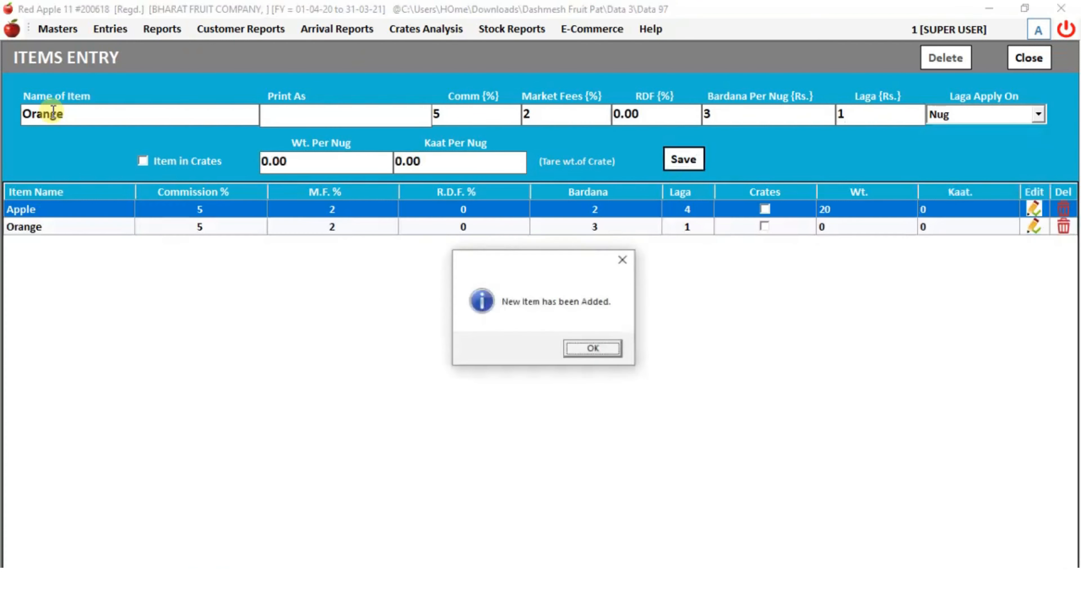
key("Return")
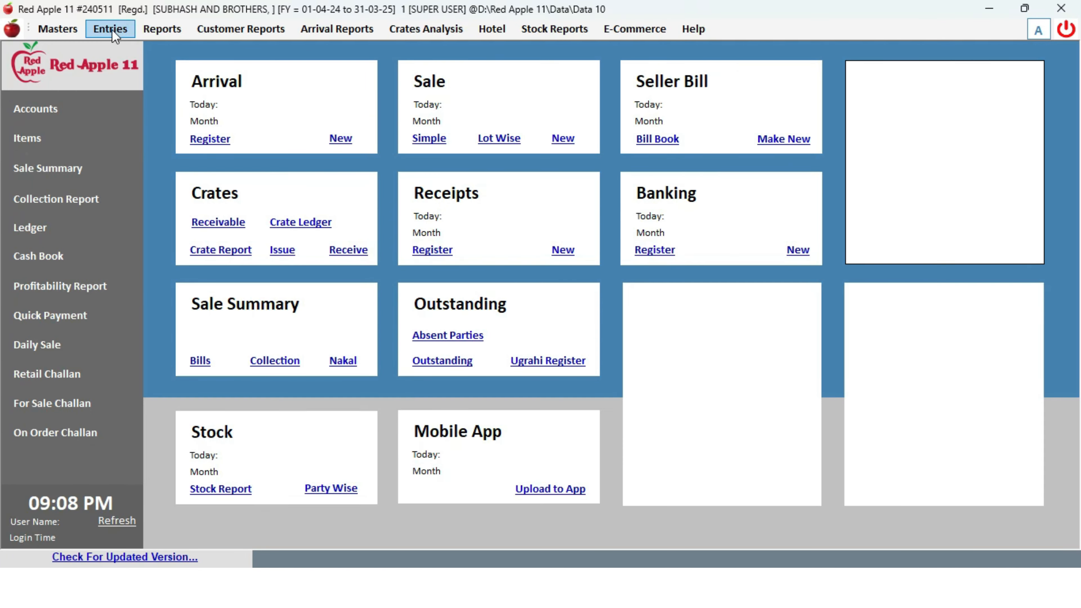
- Open a new arrival dated 01-04-2020, briefly trying Self Purchase before confirming Party Stock
left_click(110, 29)
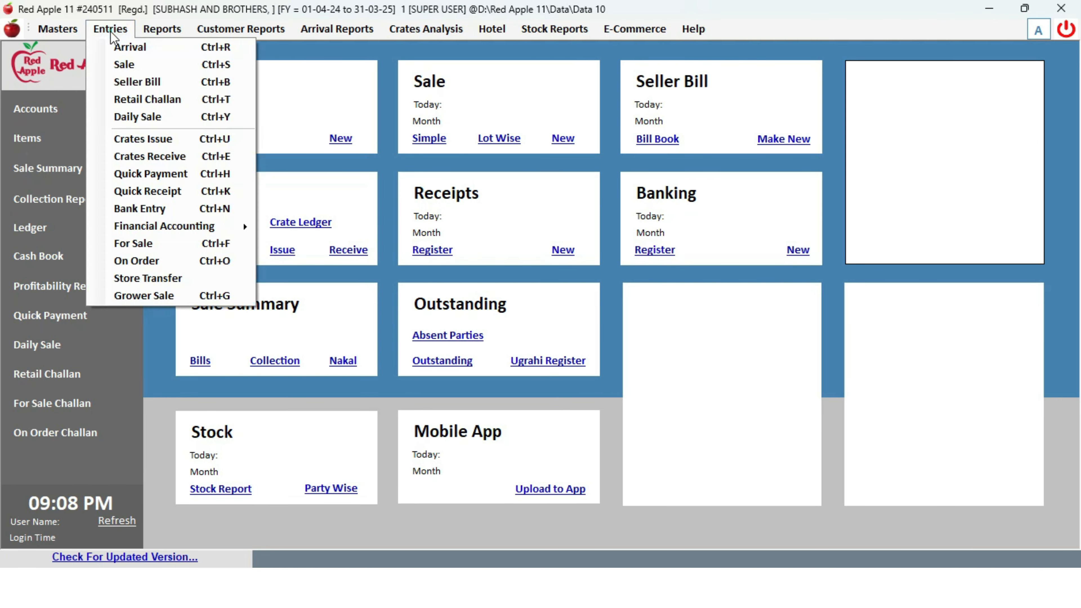
left_click(129, 48)
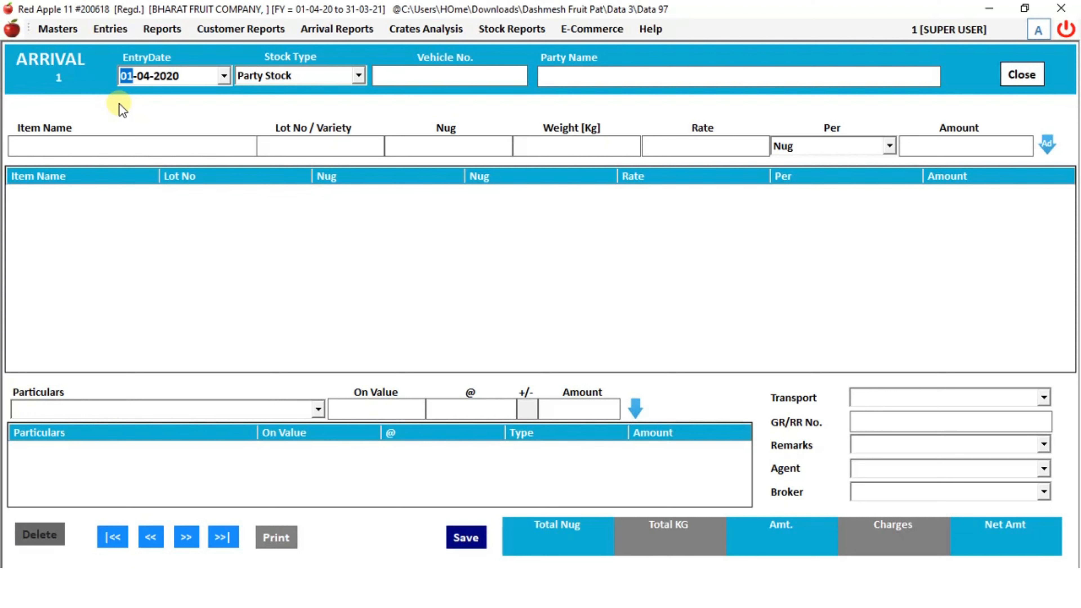
key("Return")
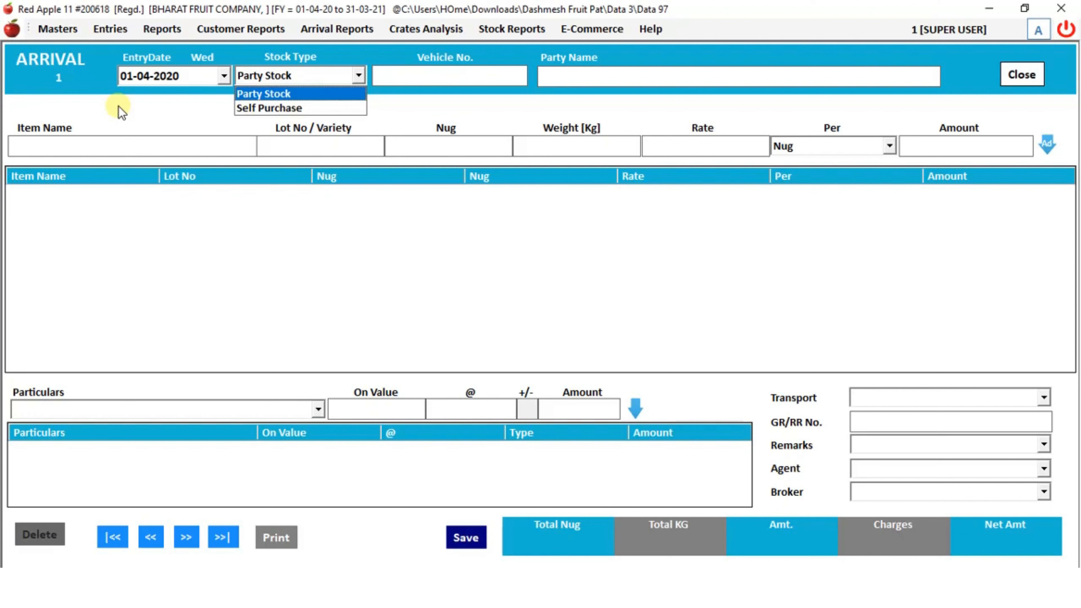
key("Down")
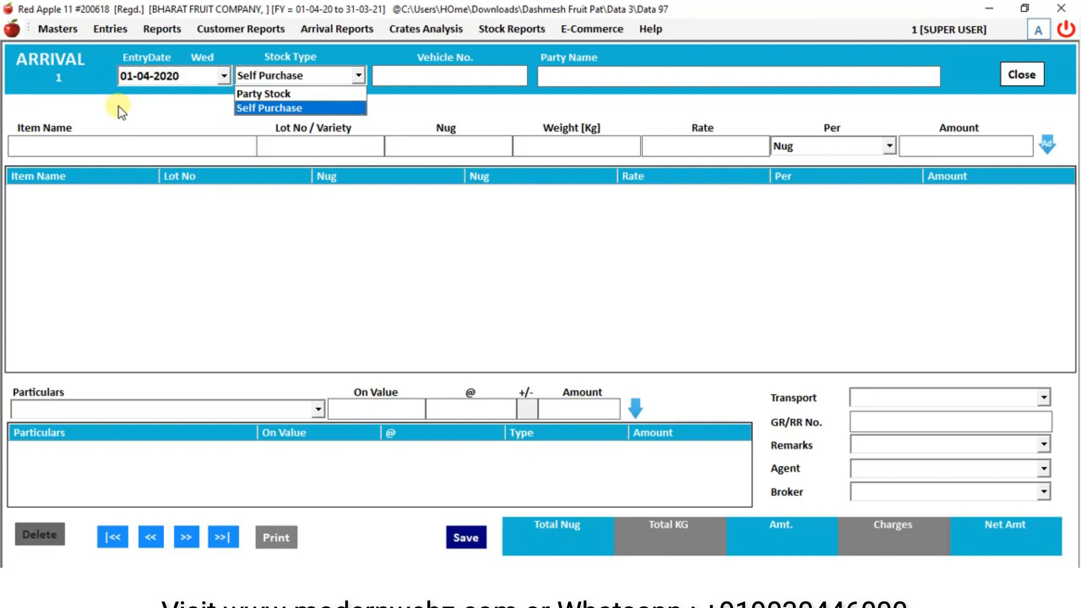
key("Up")
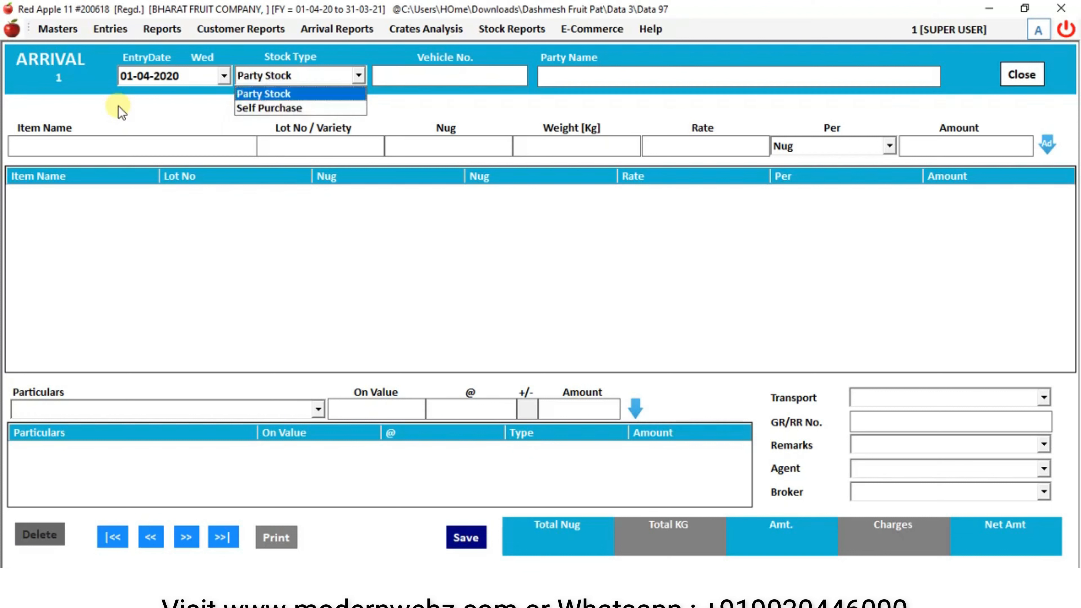
key("Return")
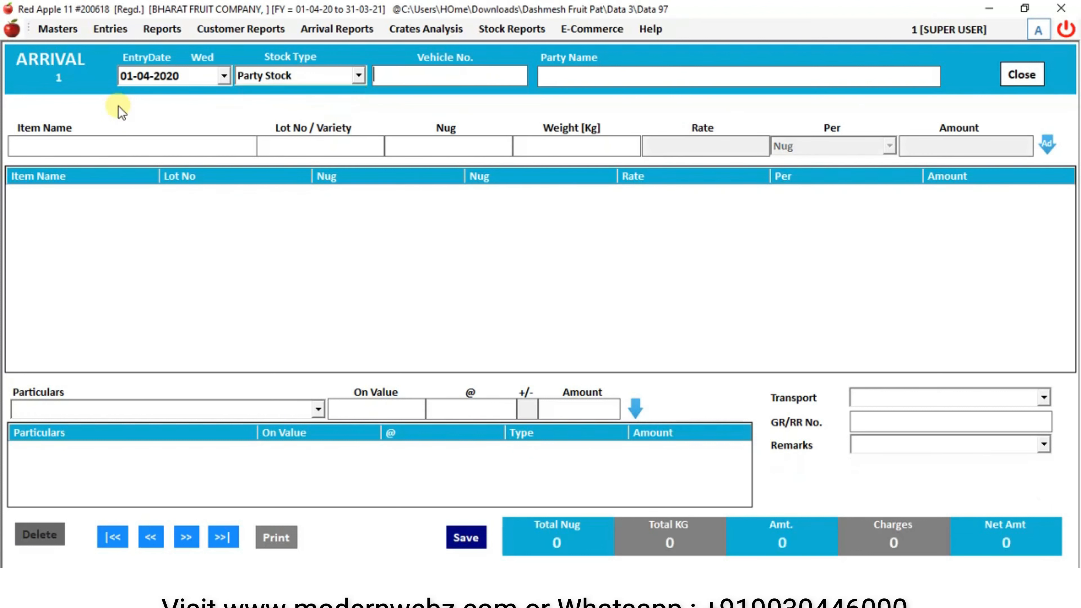
- Set vehicle number 1234 and party NS FRUIT COMPANY on the arrival
type("1")
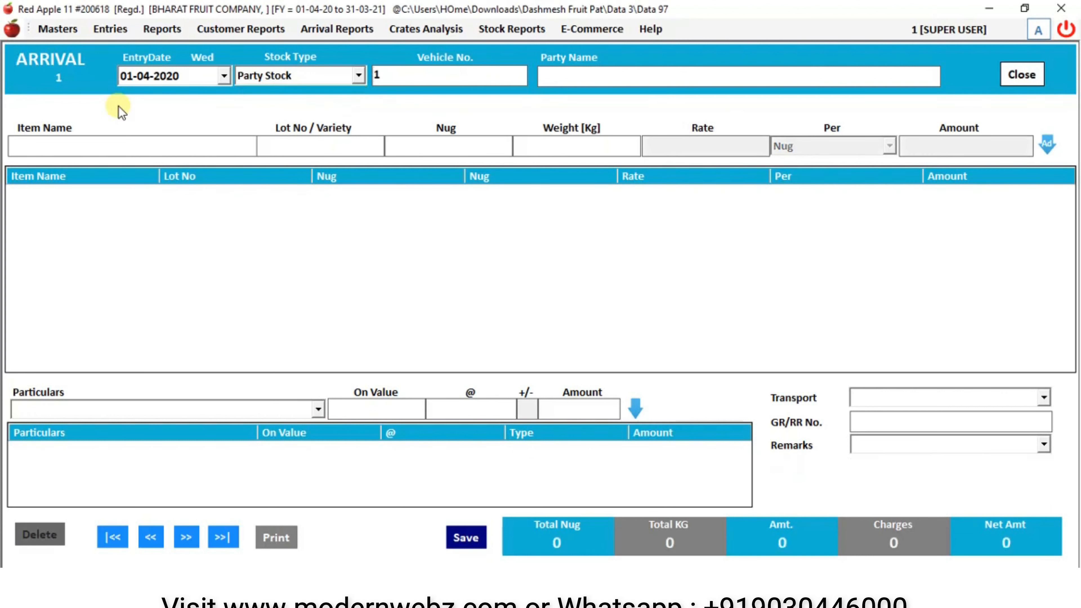
type("234")
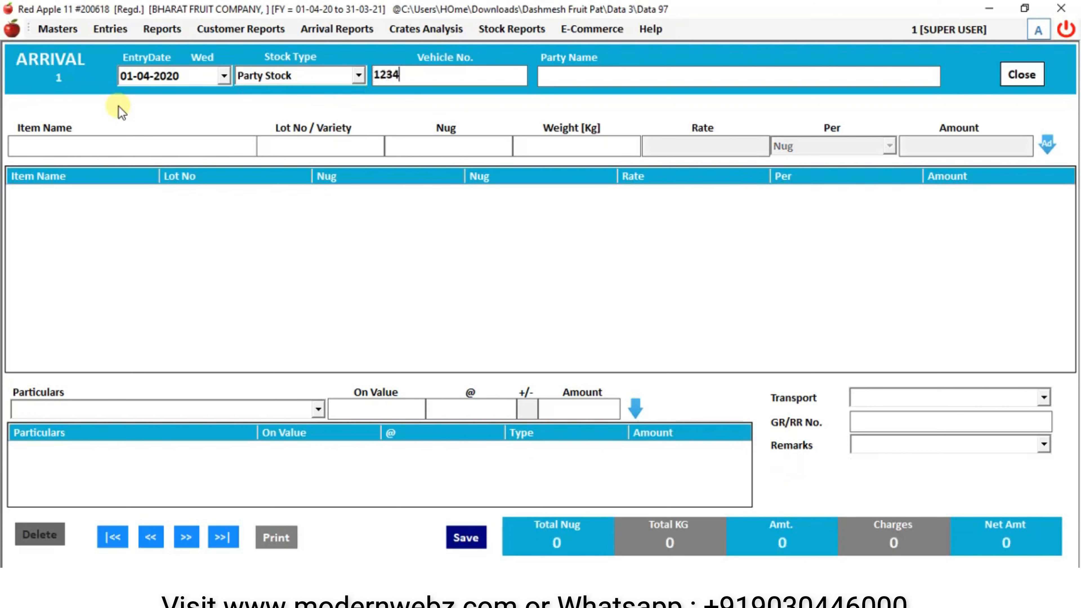
key("Return")
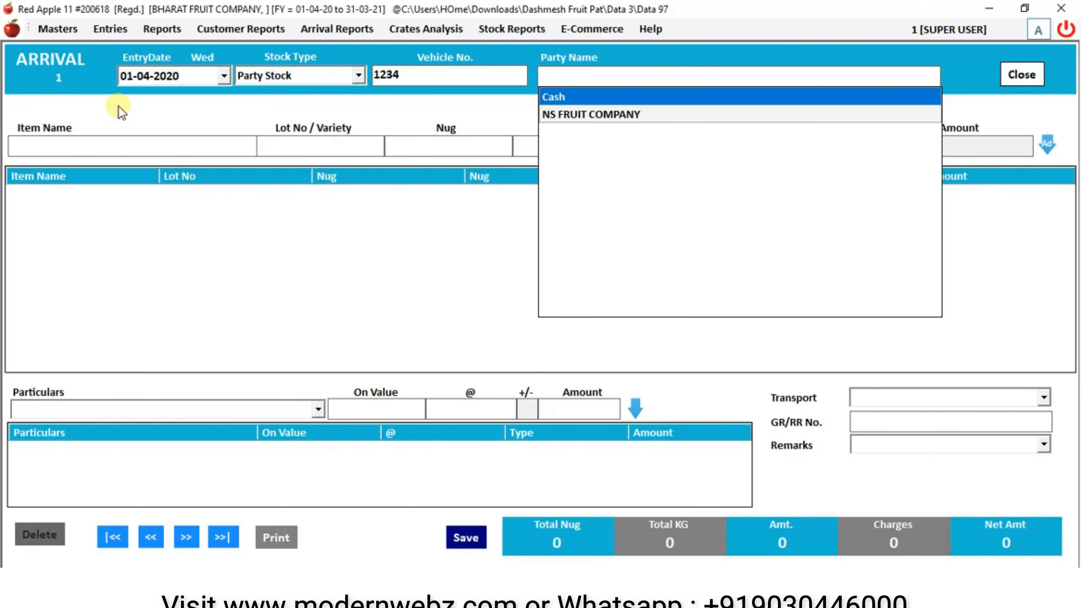
key("Down")
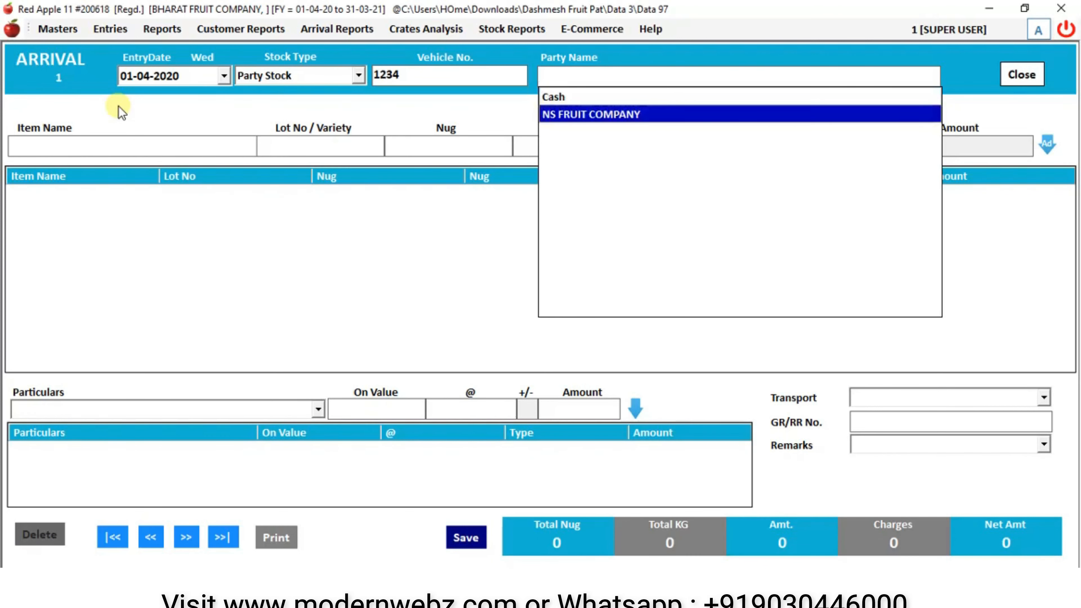
key("Return")
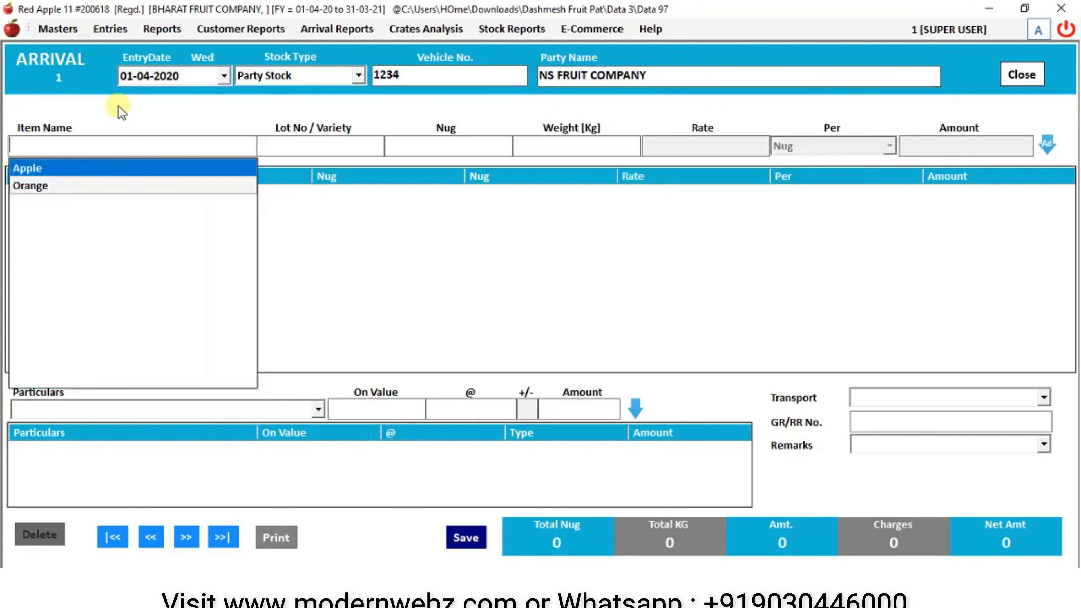
- Fill an Apple line with lot 50/Royal, 50 nug and 1000 kg
key("Return")
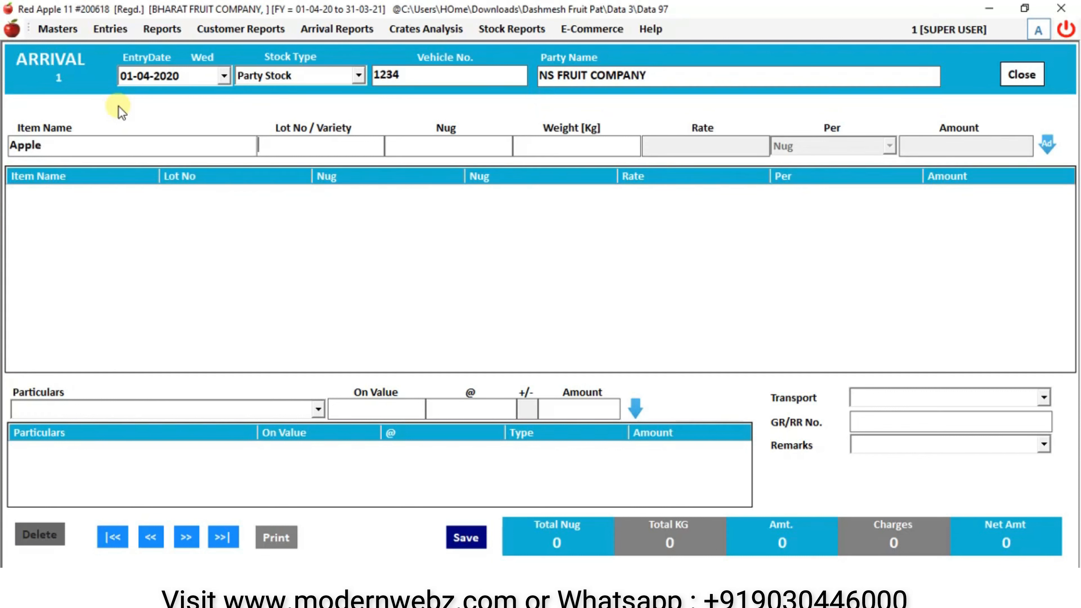
type("5")
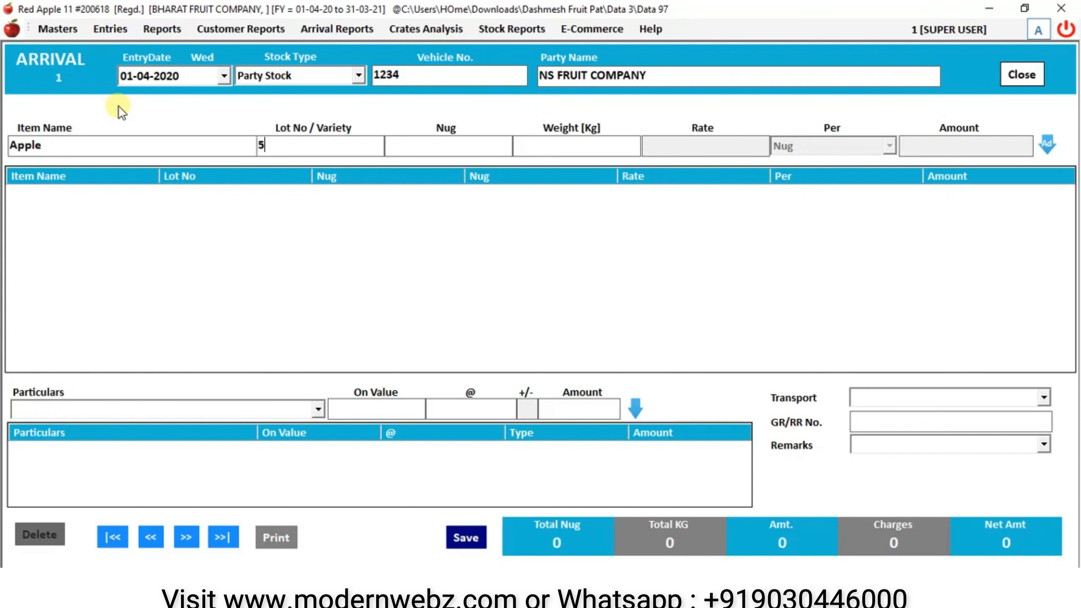
type("0/")
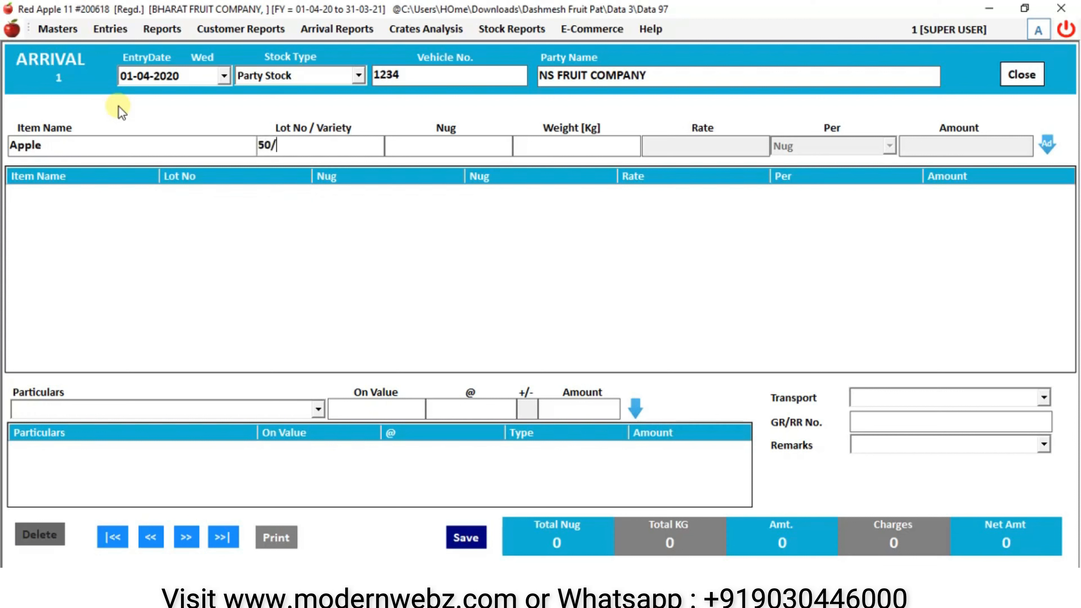
type("R")
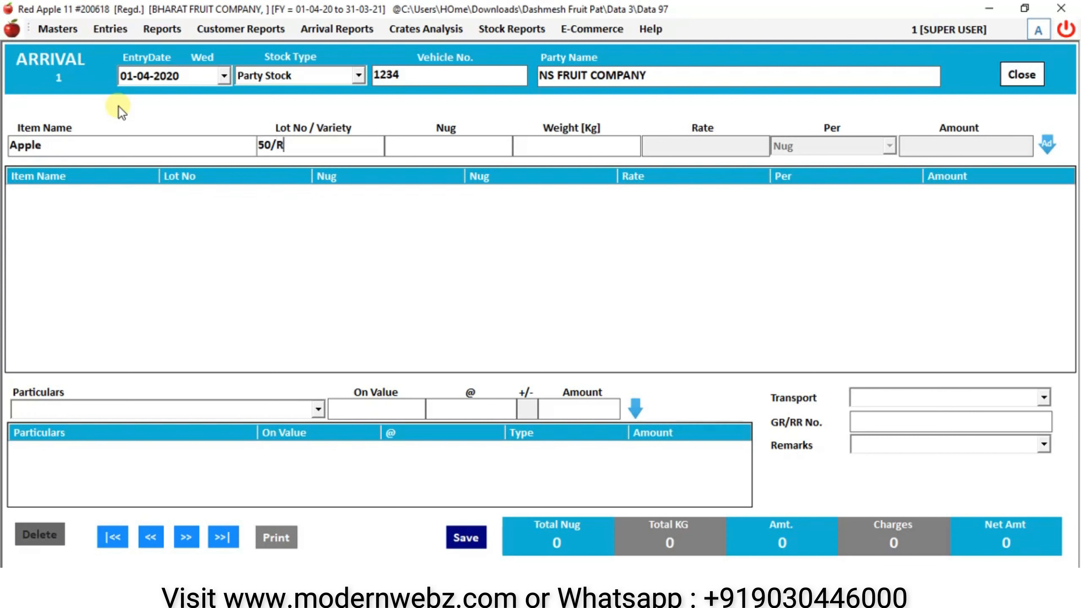
type("oyal")
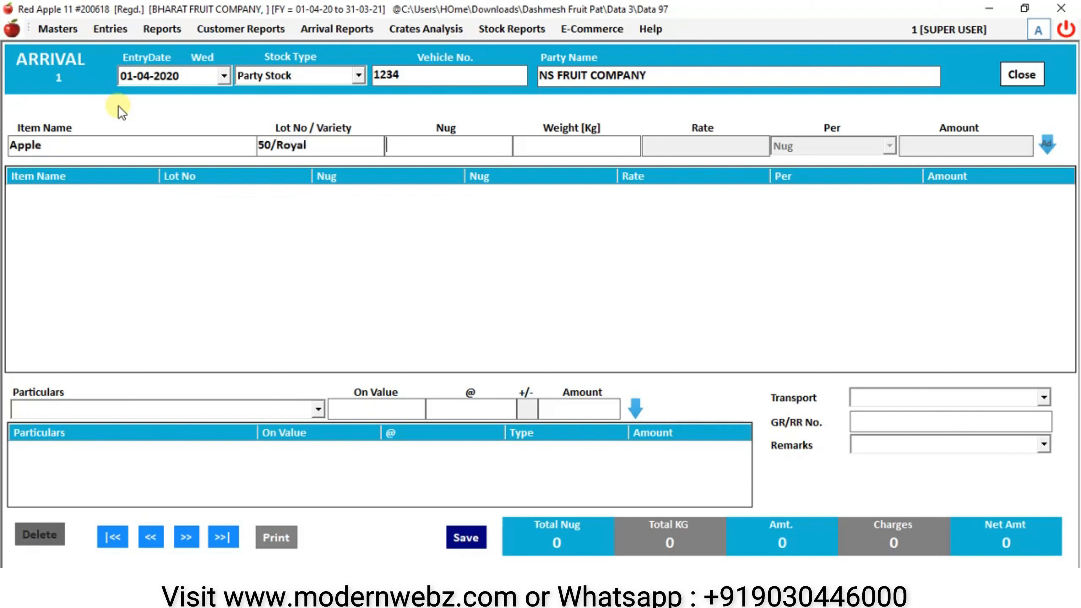
key("Return")
type("50")
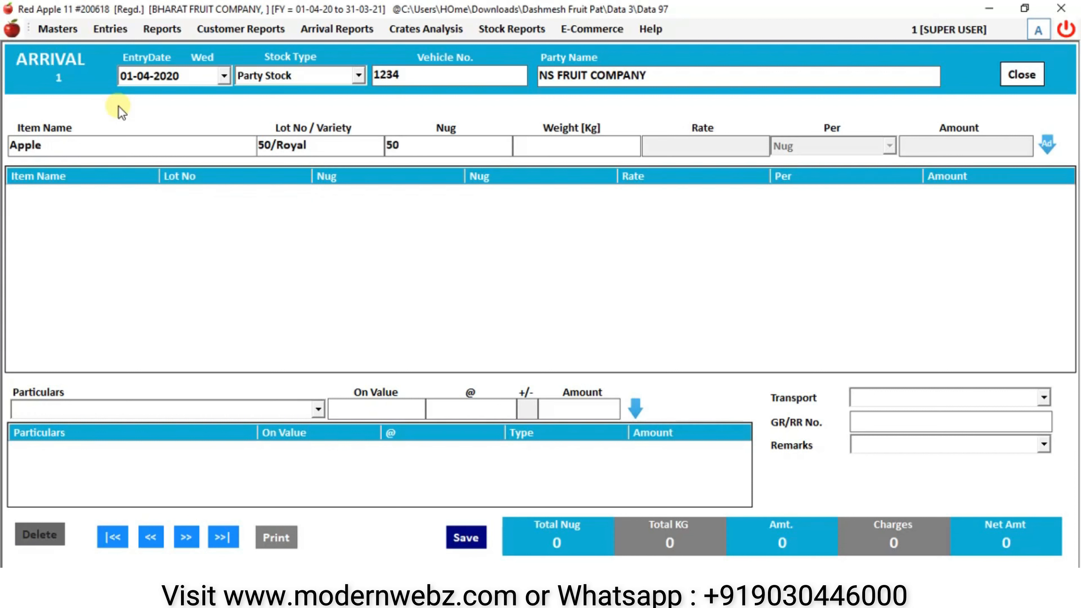
key("Return")
type("1000")
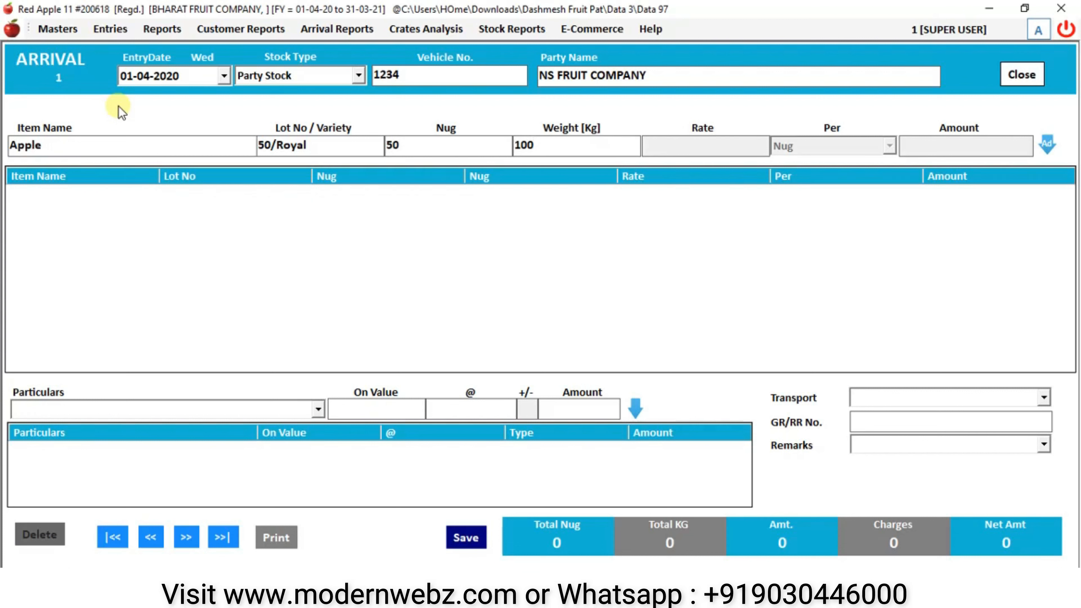
key("Return")
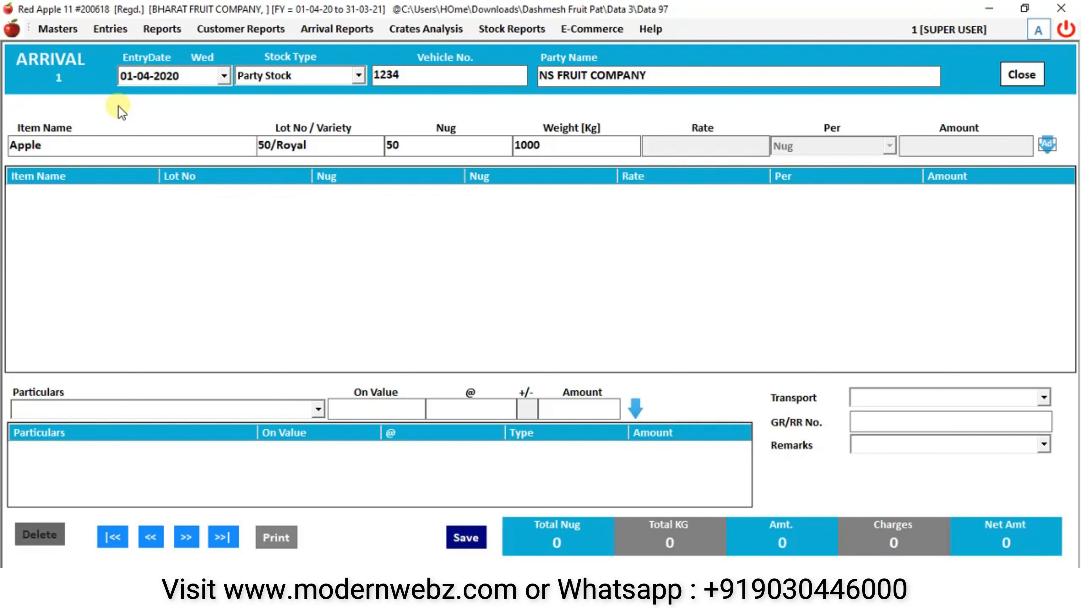
- Add the Apple line, then an Orange line with lot 60/big, 60 nug, 1800 kg
key("Return")
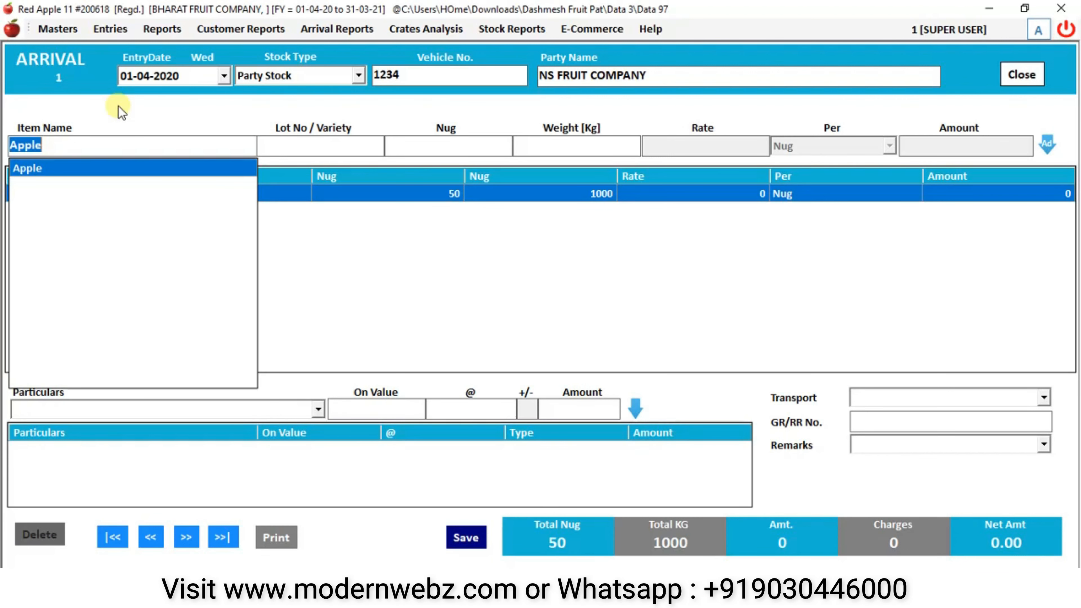
key("BackSpace")
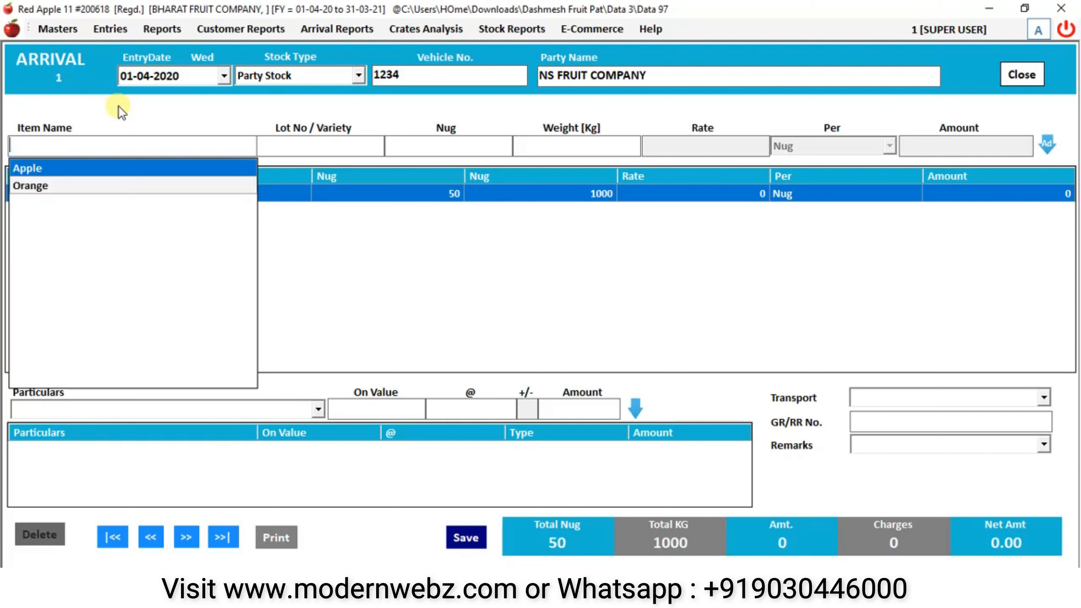
key("Down")
key("Return")
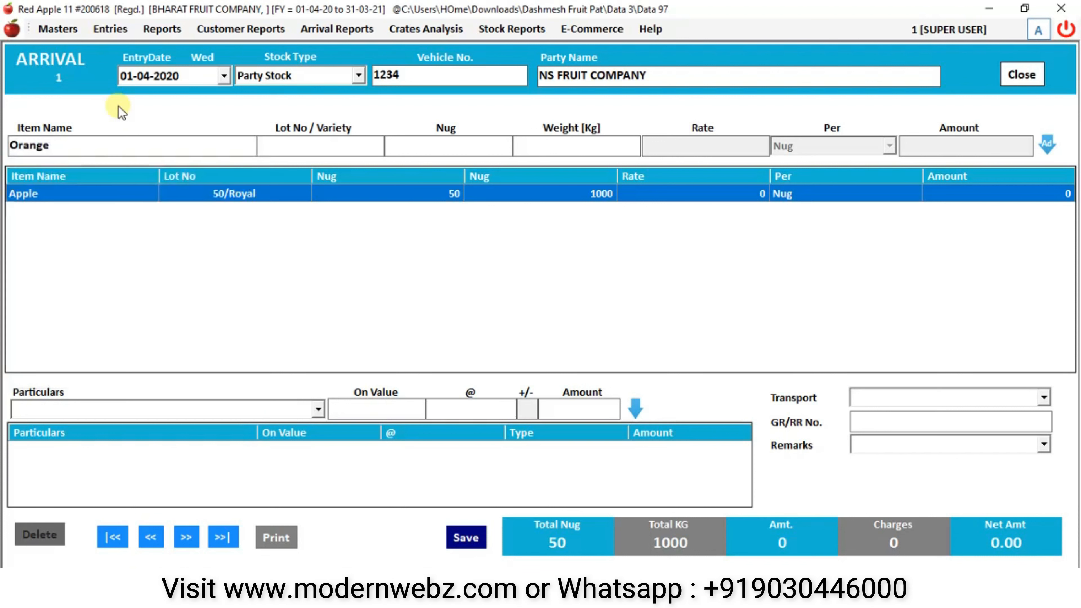
type("60")
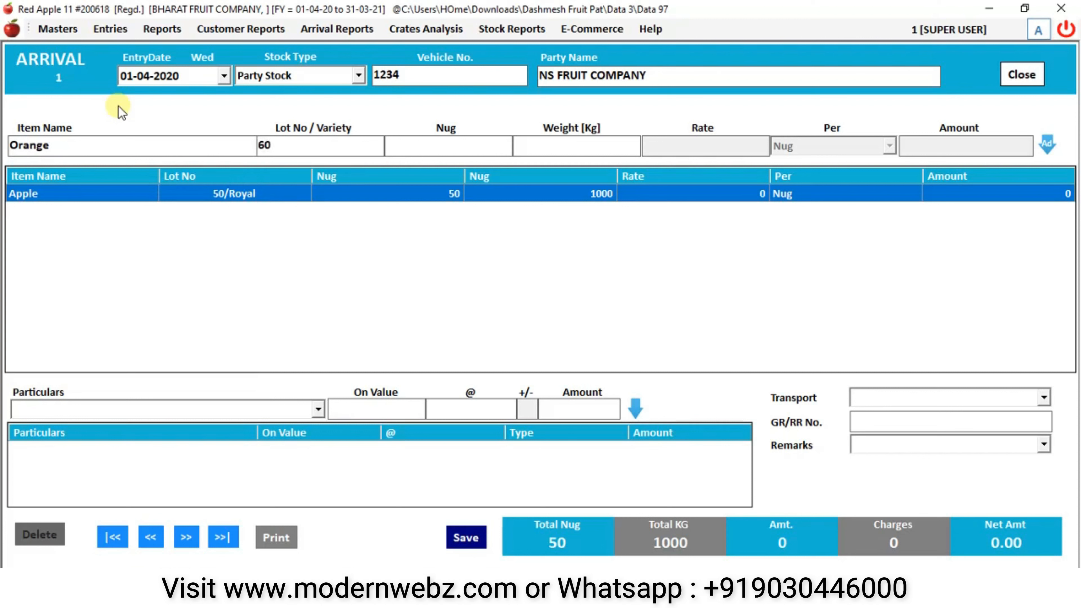
type("/big")
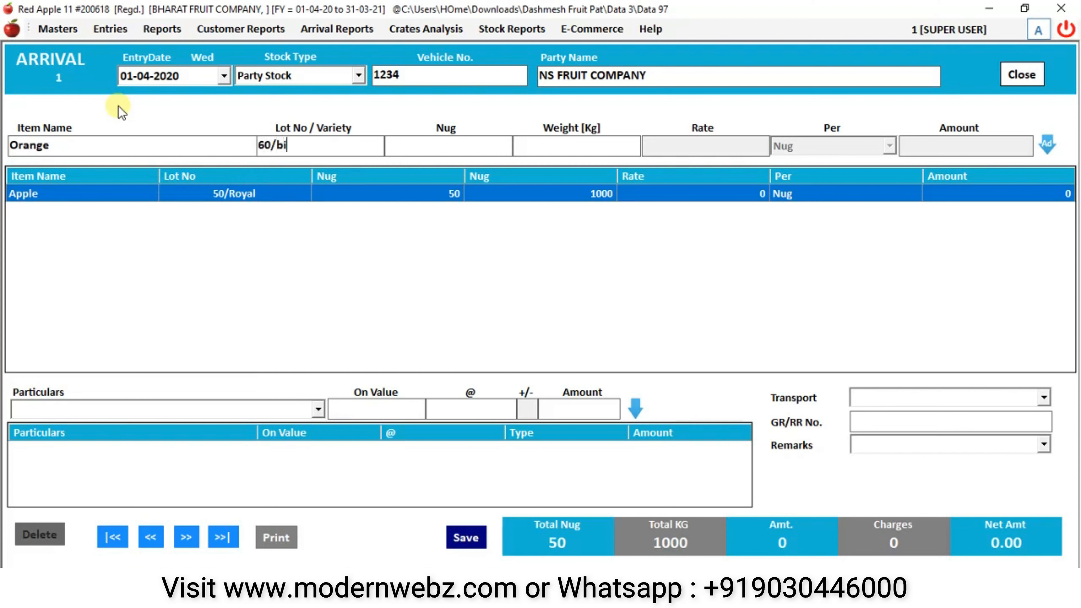
key("Return")
type("60")
key("Return")
type("1800")
key("Return")
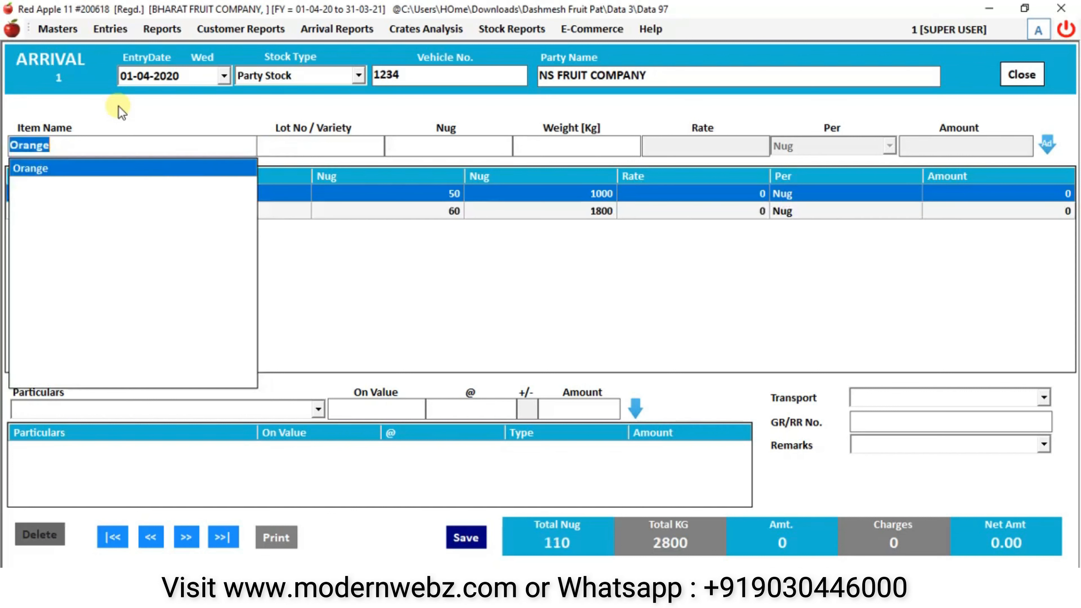
- Check the charge particulars list without choosing any, then save the arrival
left_click(519, 234)
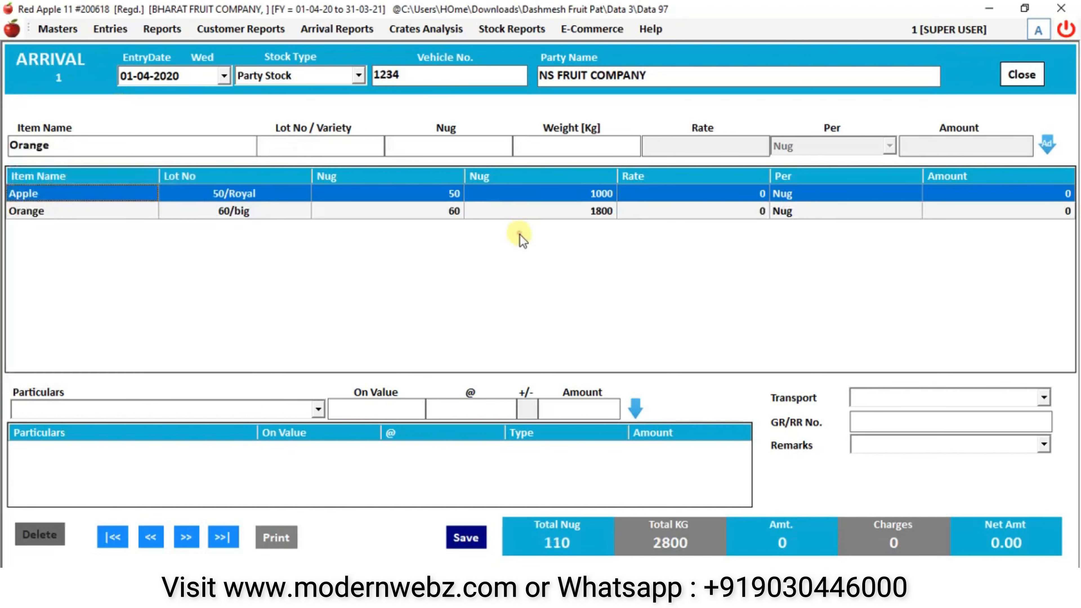
left_click(276, 410)
scroll(278, 415, "down", 2)
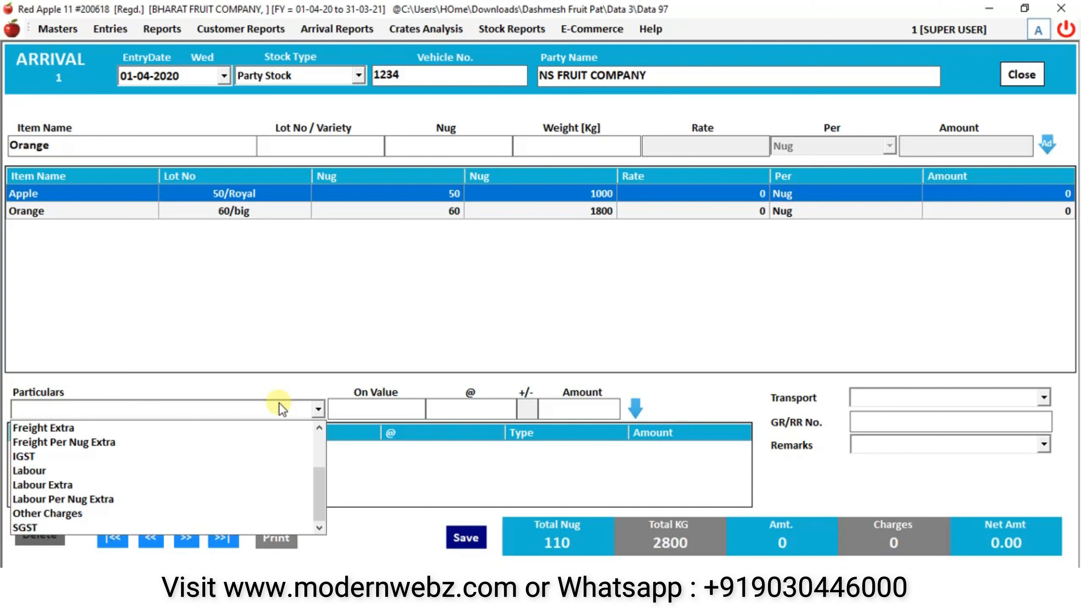
scroll(280, 404, "up", 2)
left_click(357, 319)
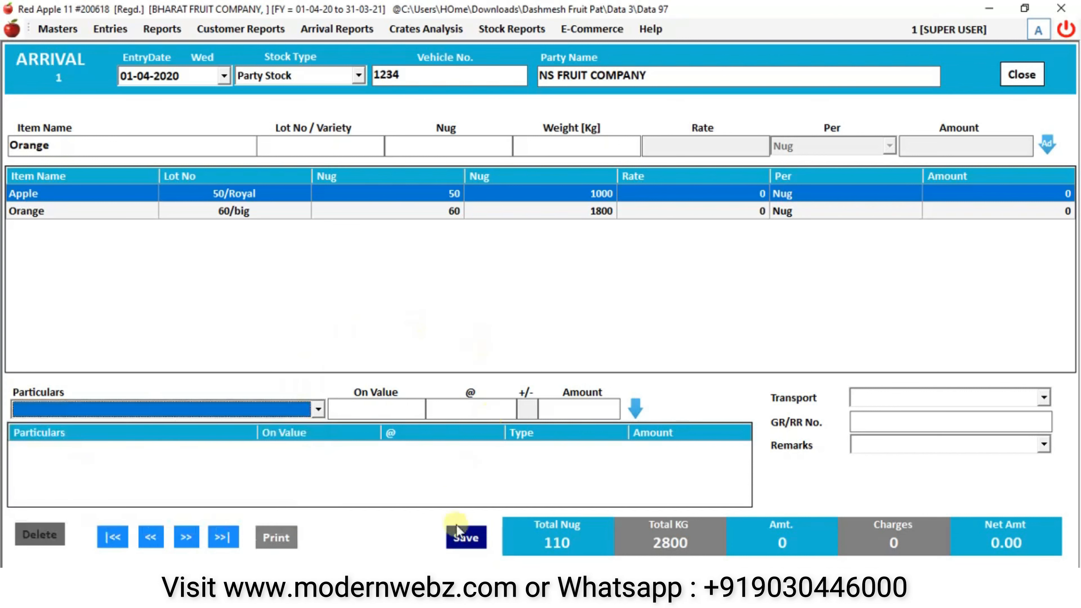
left_click(465, 537)
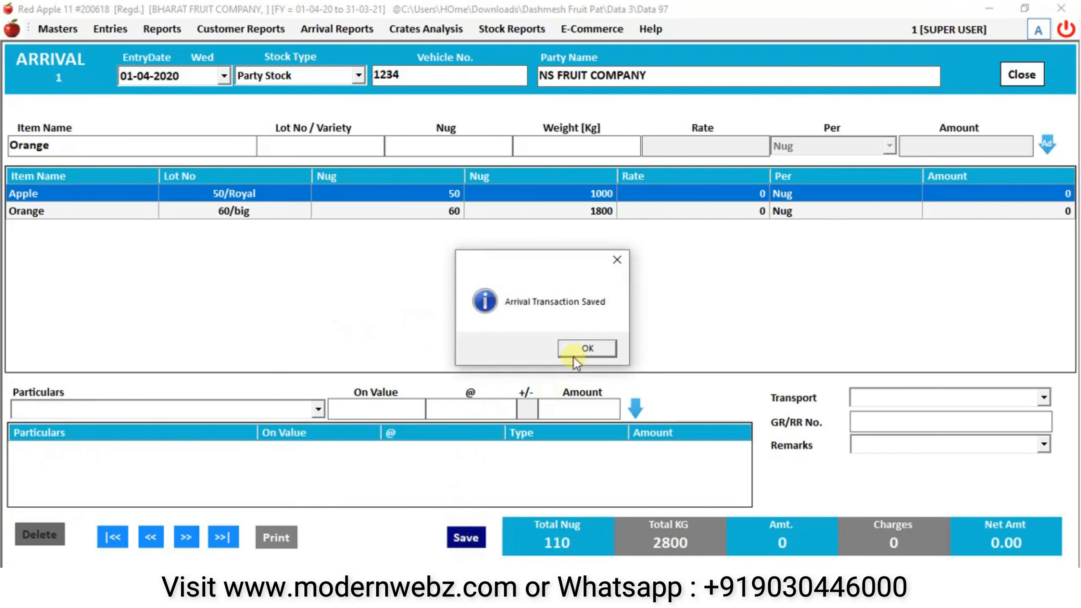
left_click(587, 352)
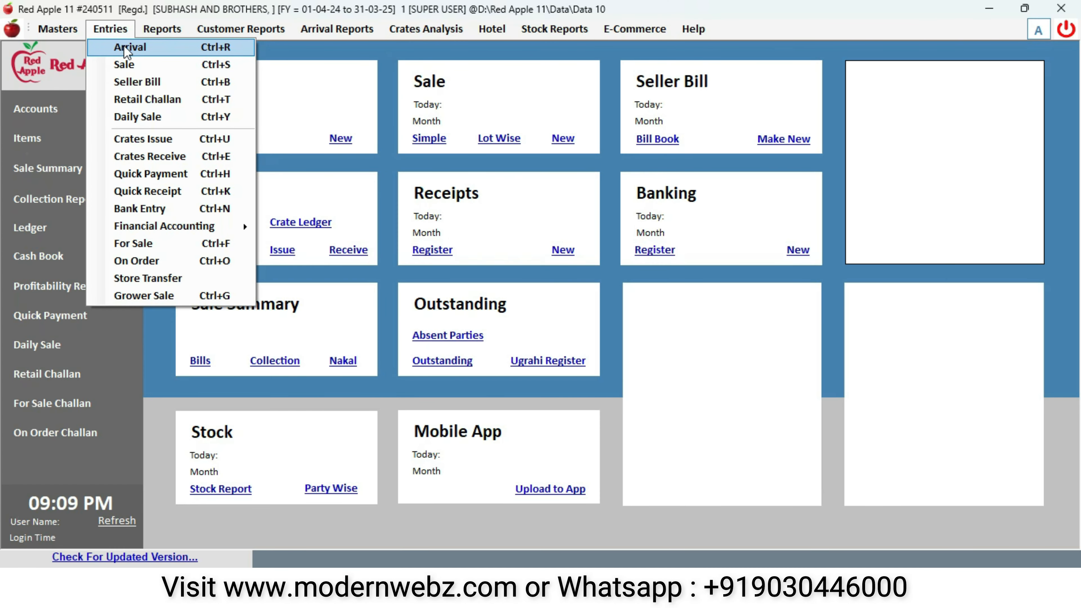
- Start a sale dated 01-04-2020 with Apple as the item and choose the first customer
left_click(126, 64)
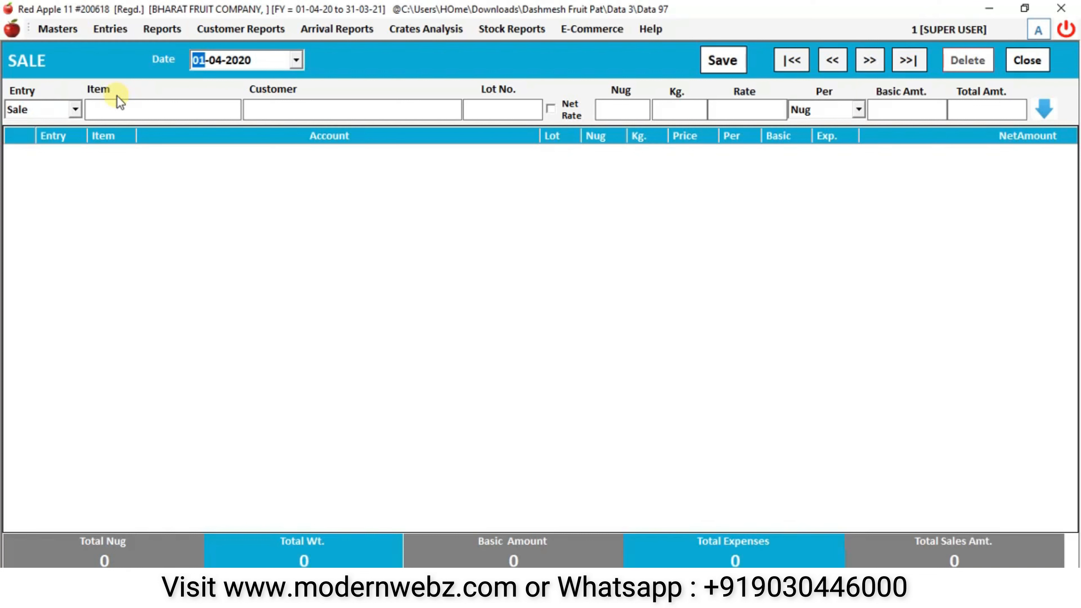
key("Return")
key("Return")
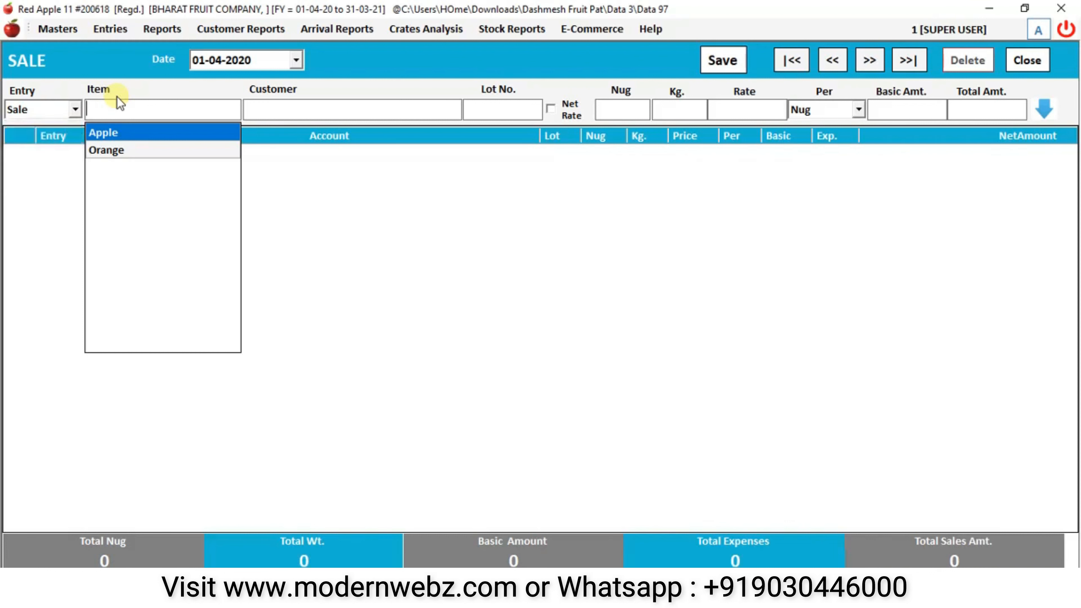
key("Down")
key("Up")
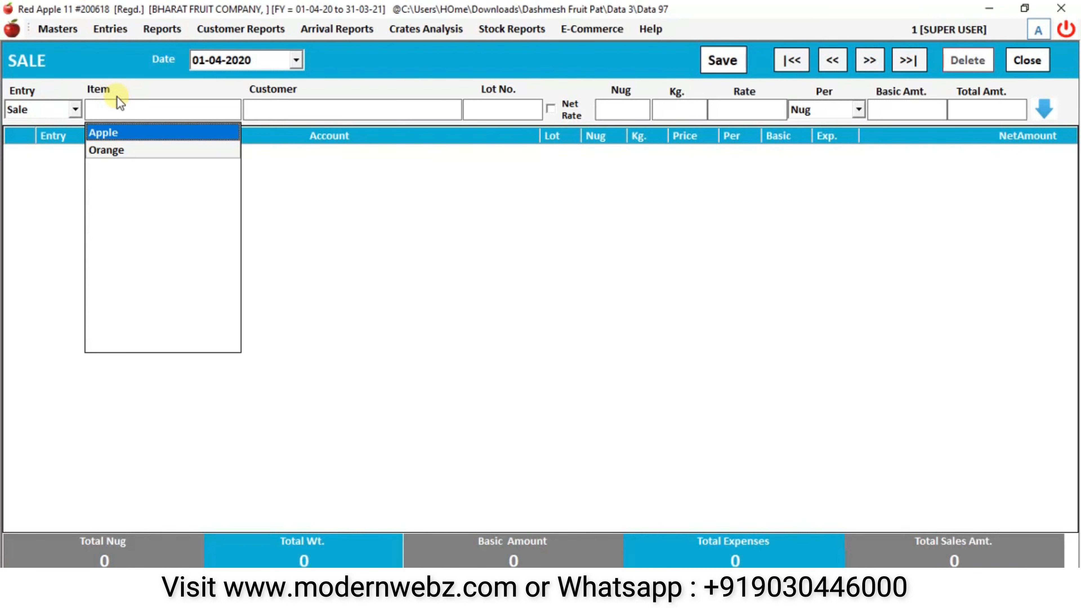
key("Return")
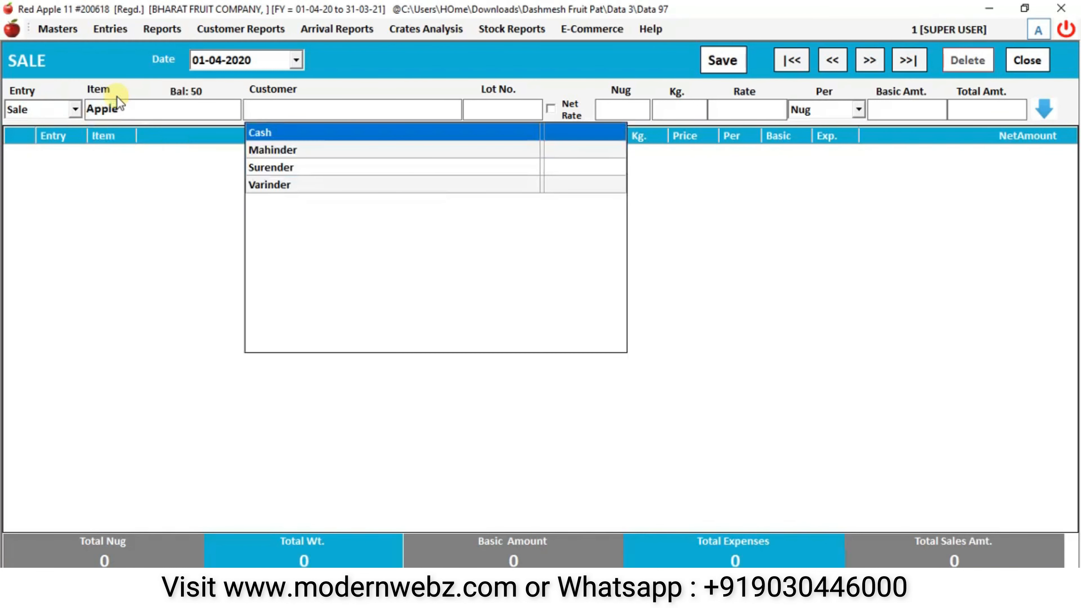
key("Down")
key("Down")
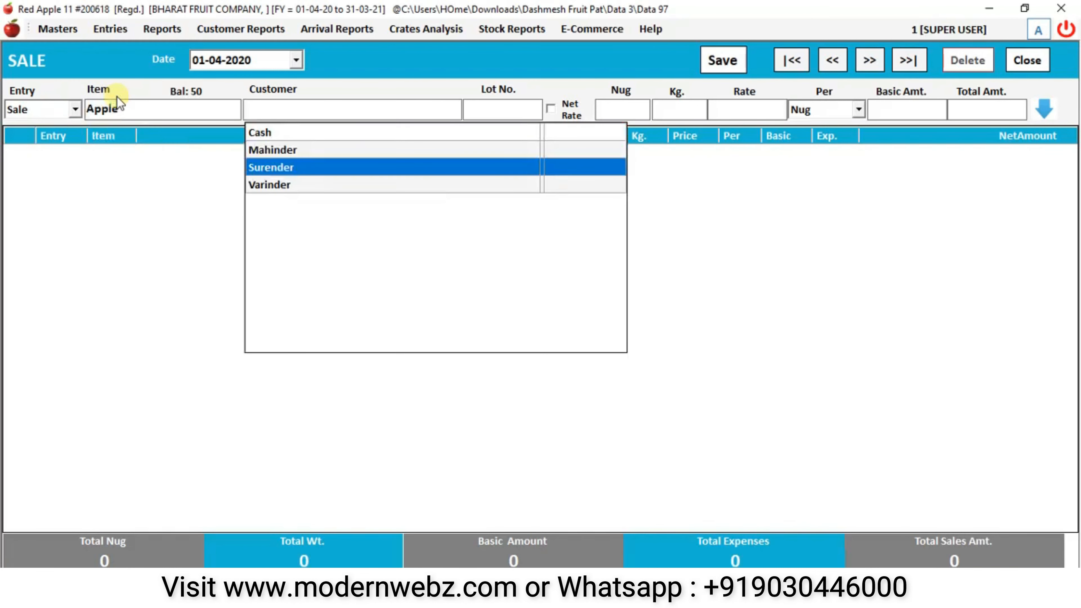
key("Return")
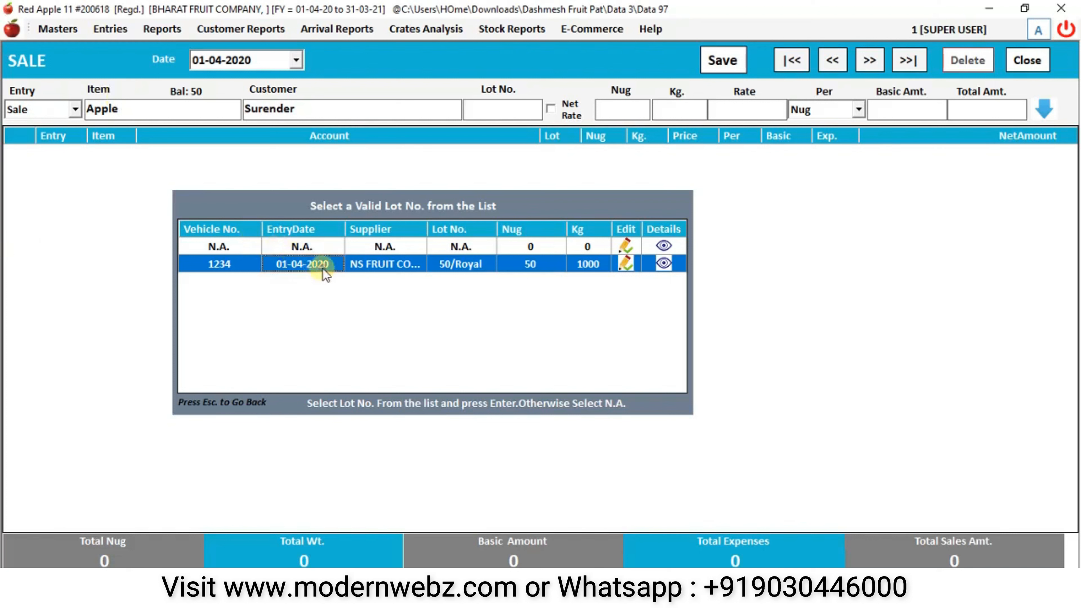
- Review the available lot's supplier, nug and weight, and pick lot 50/Royal
left_click(403, 268)
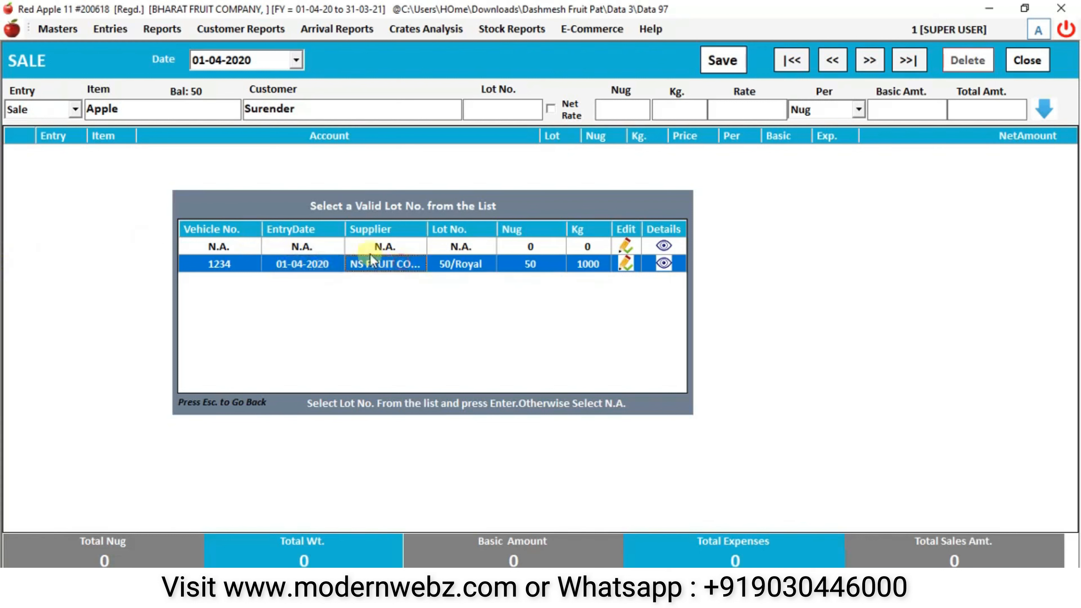
left_click(476, 269)
left_click(533, 264)
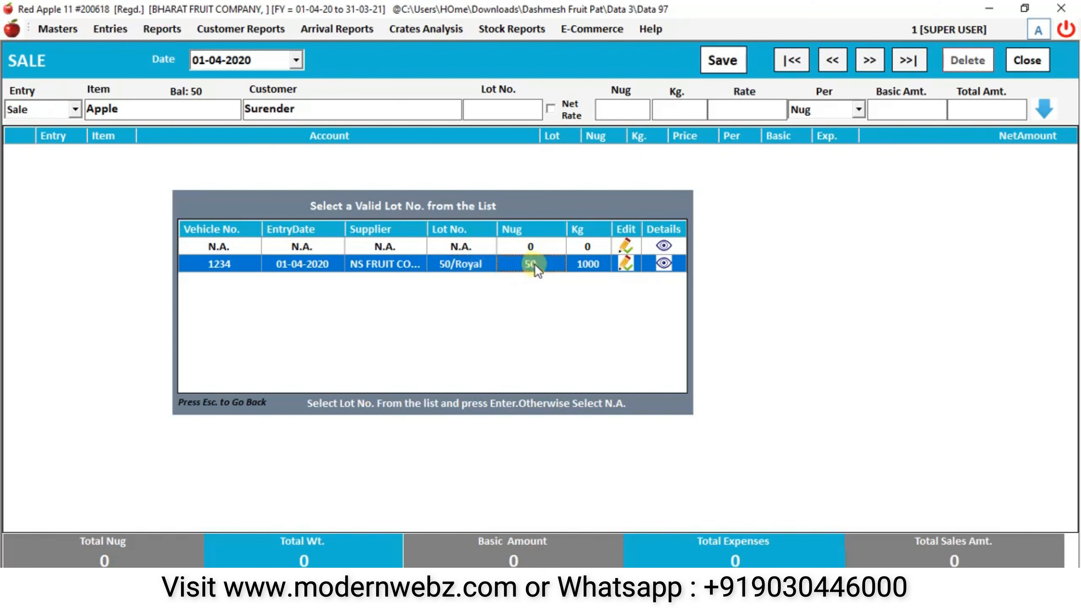
left_click(590, 266)
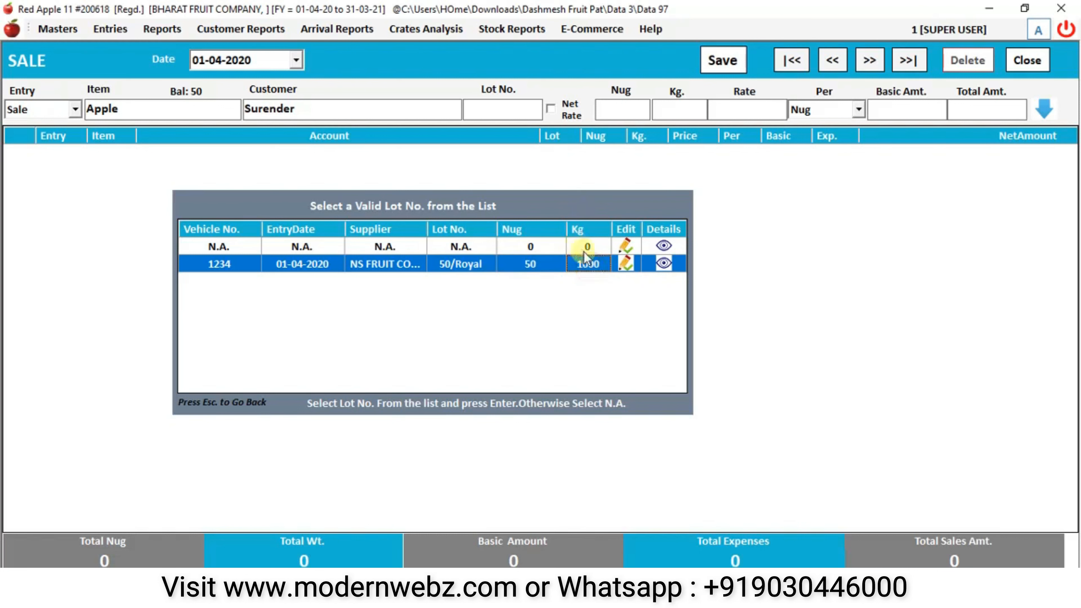
double_click(545, 265)
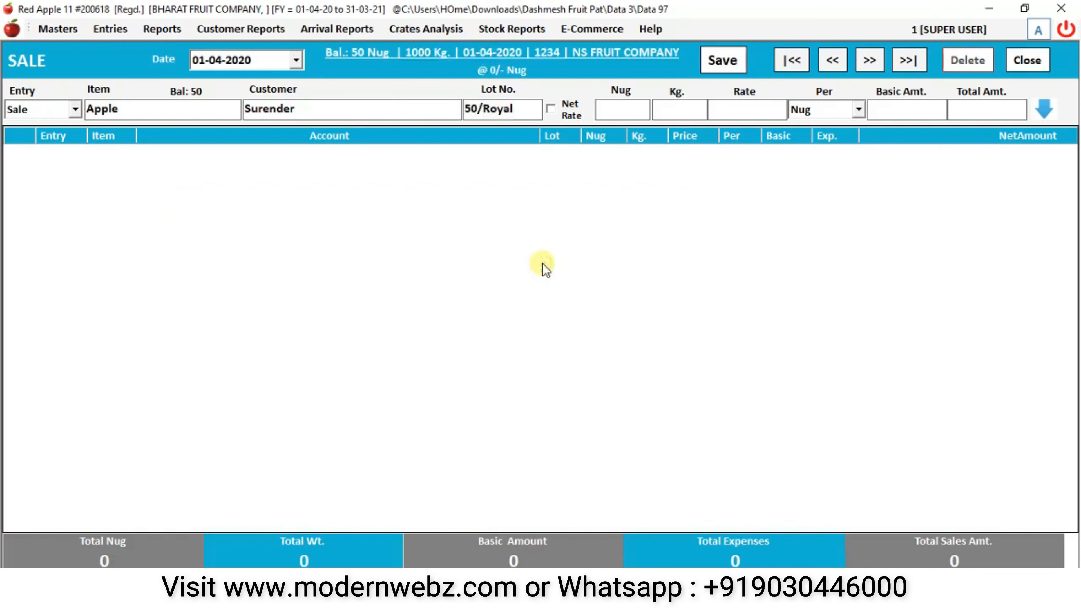
- Enter 10 Nug, 200 kg at 300 per Nug, adding a 3270 line
key("Return")
key("Return")
type("300")
key("Return")
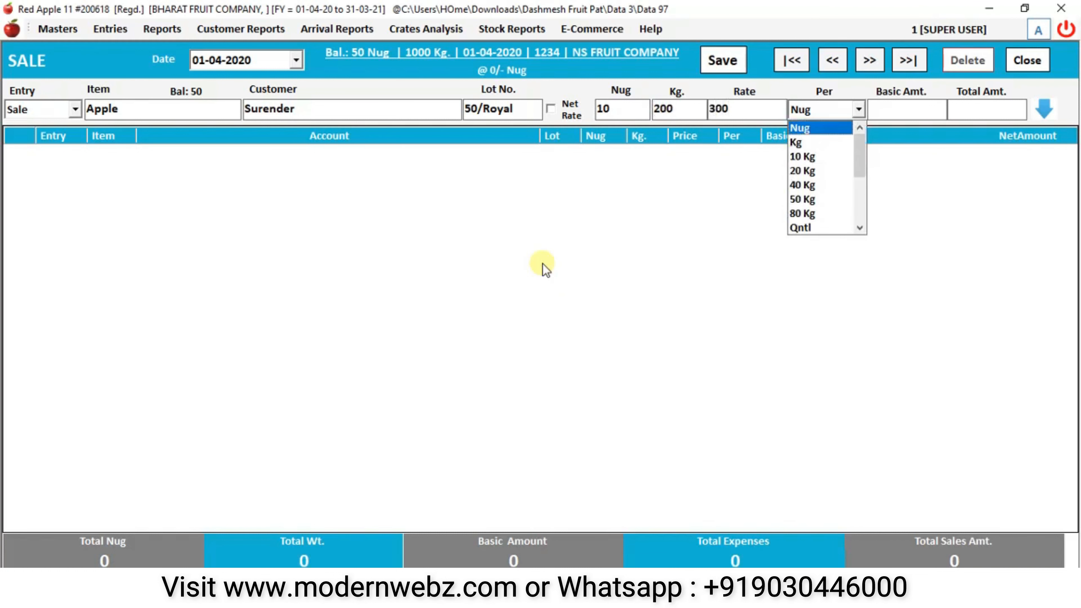
key("Return")
key("Return")
key("Return")
key("Return")
key("Return")
key("Return")
key("Return")
key("Return")
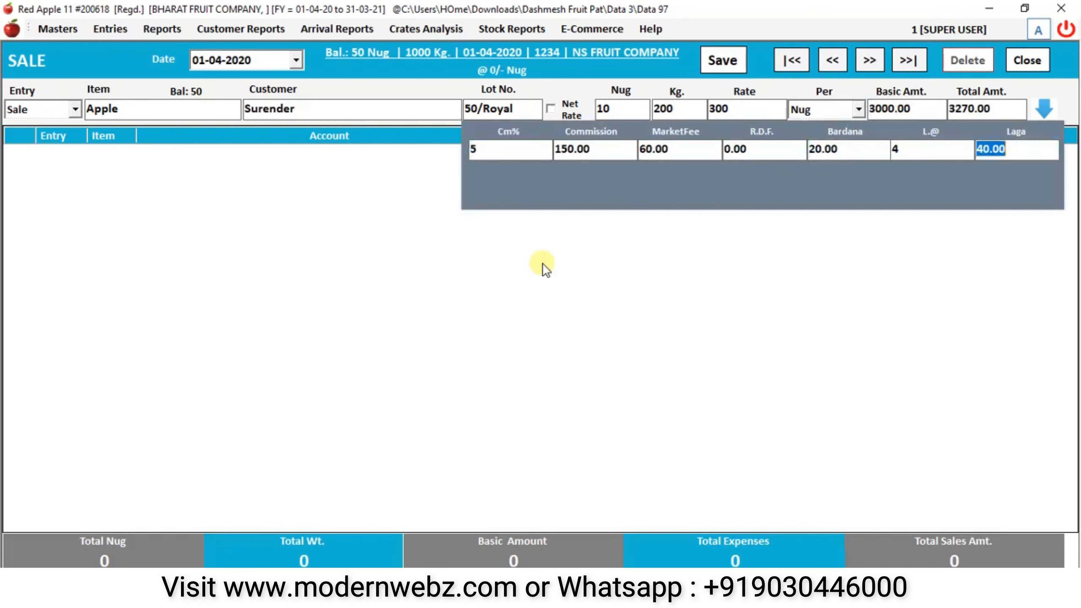
key("Return")
key("Return")
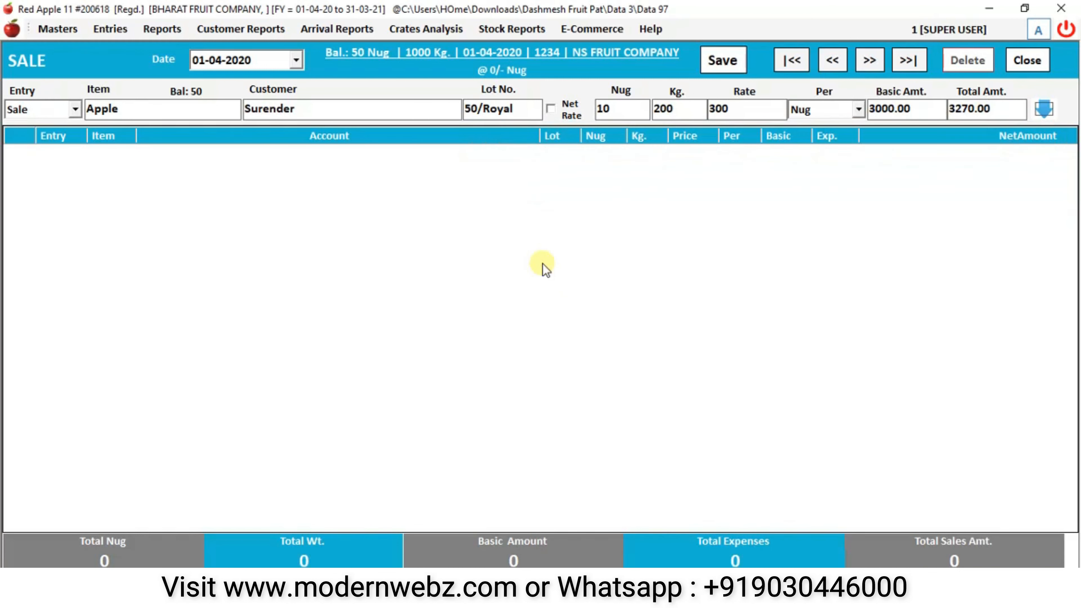
key("Return")
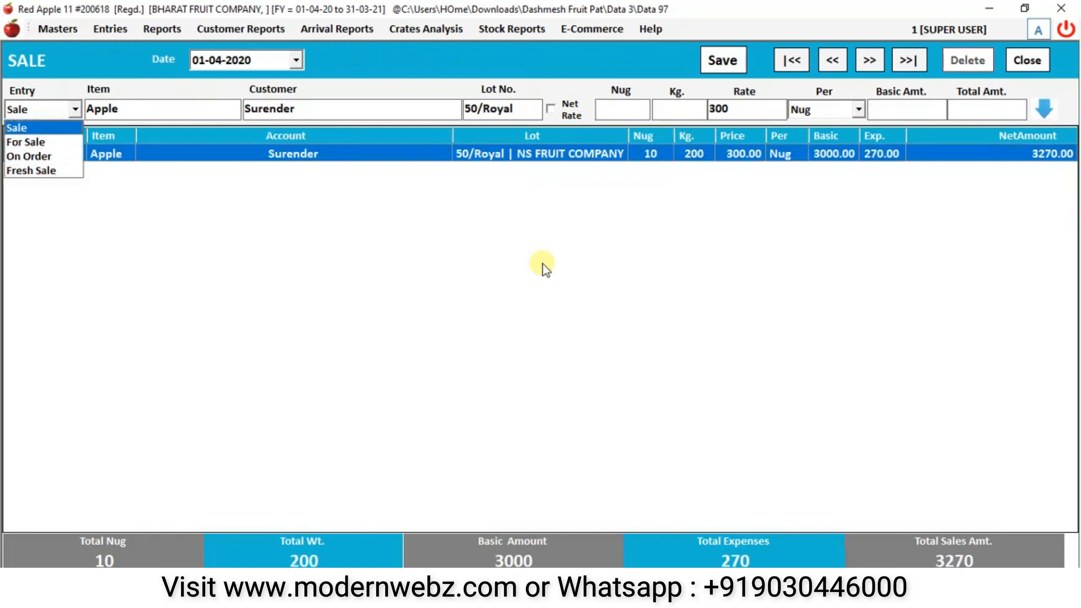
key("Return")
key("Return")
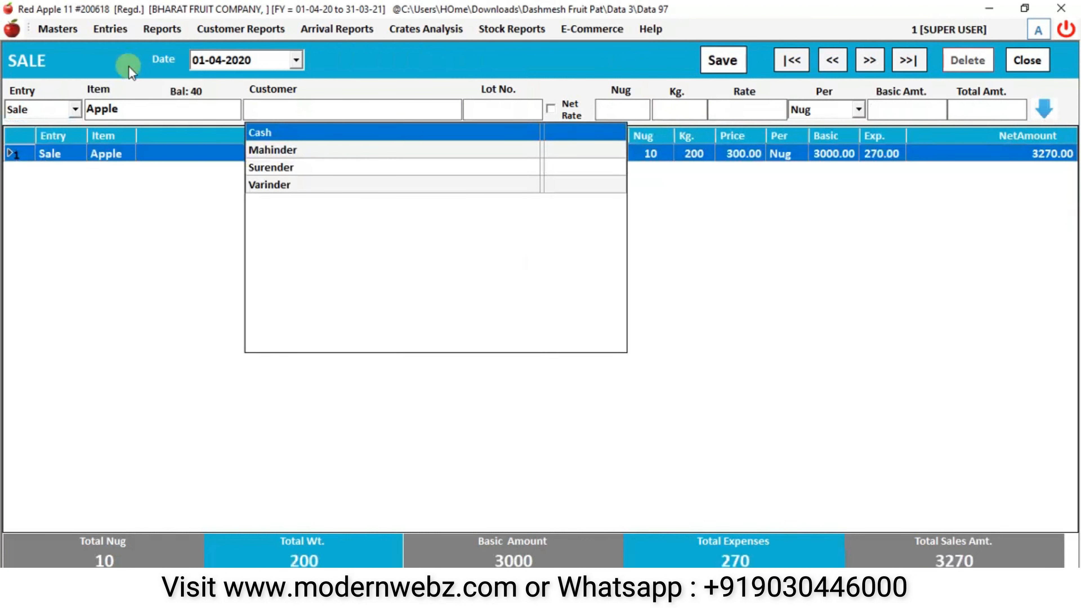
- Add the second customer's Apple line from lot 50/Royal: 20 Nug, 400 kg at 320
key("Down")
key("Return")
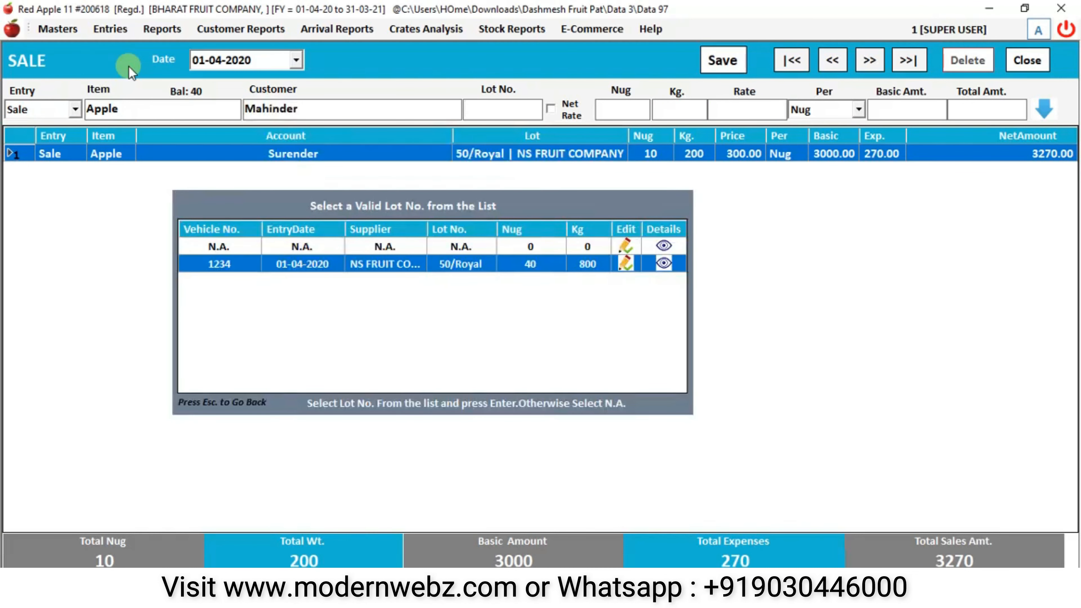
key("Return")
key("Return")
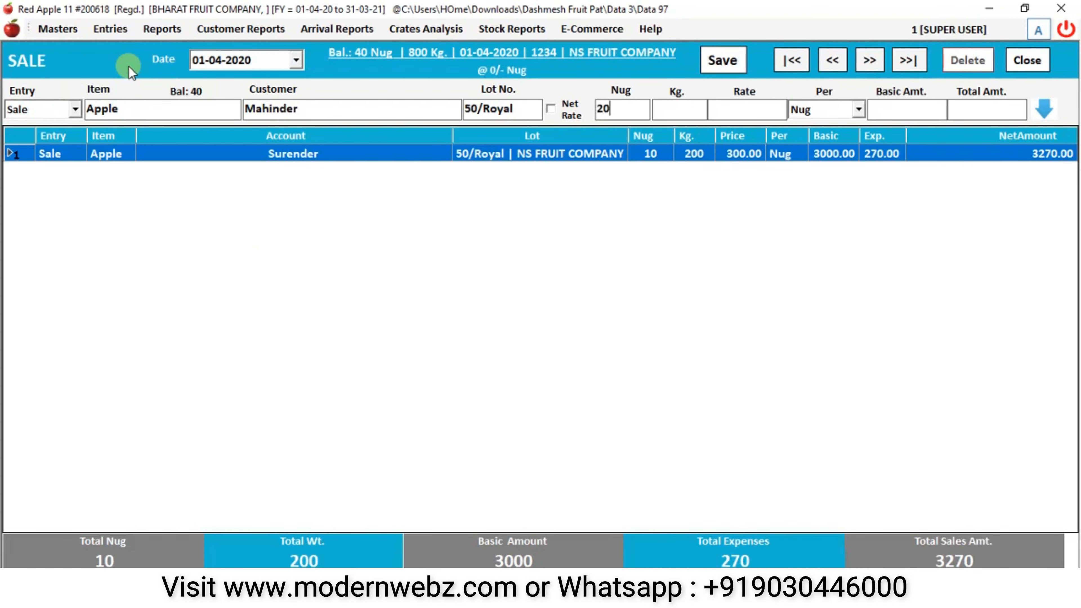
key("Return")
key("Return")
type("320")
key("Return")
key("Return")
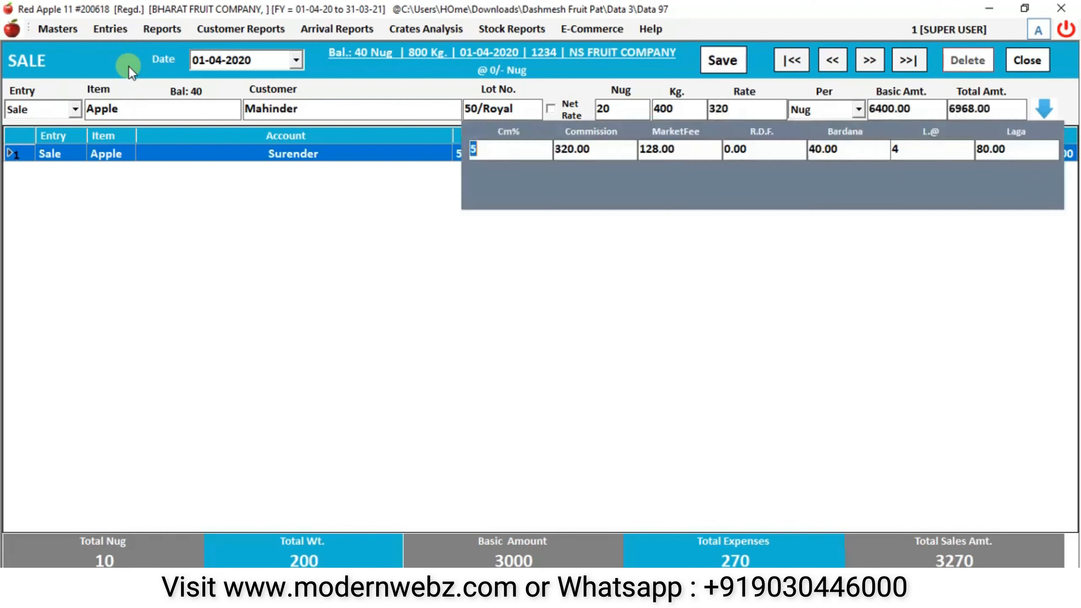
key("Return")
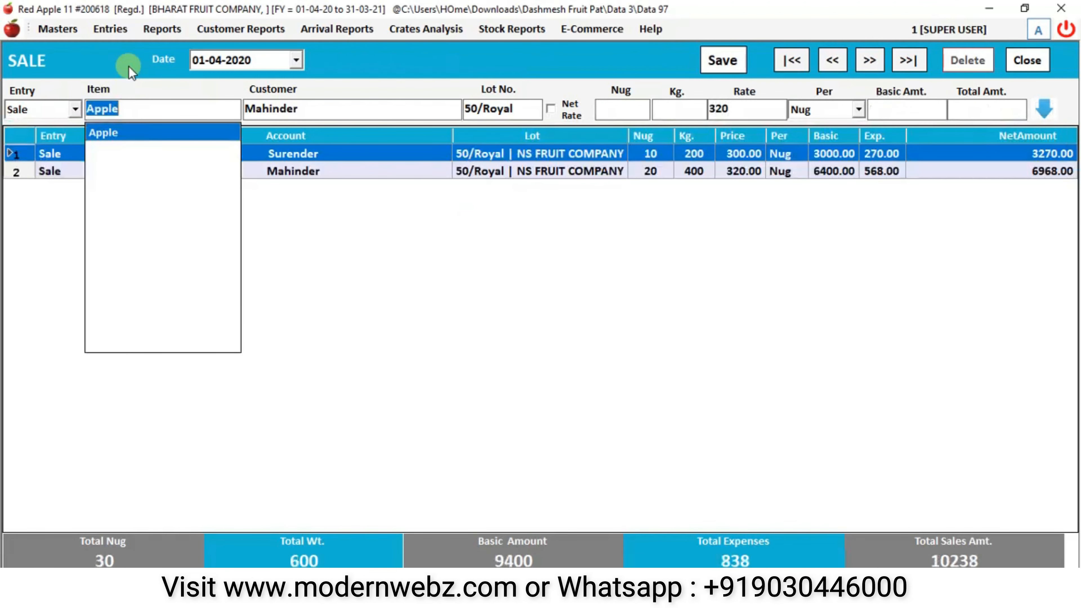
- Add the third customer's matching 20 Nug, 400 kg line at 320, bringing the total to 17206
key("Return")
type("V")
key("Return")
key("Return")
key("Return")
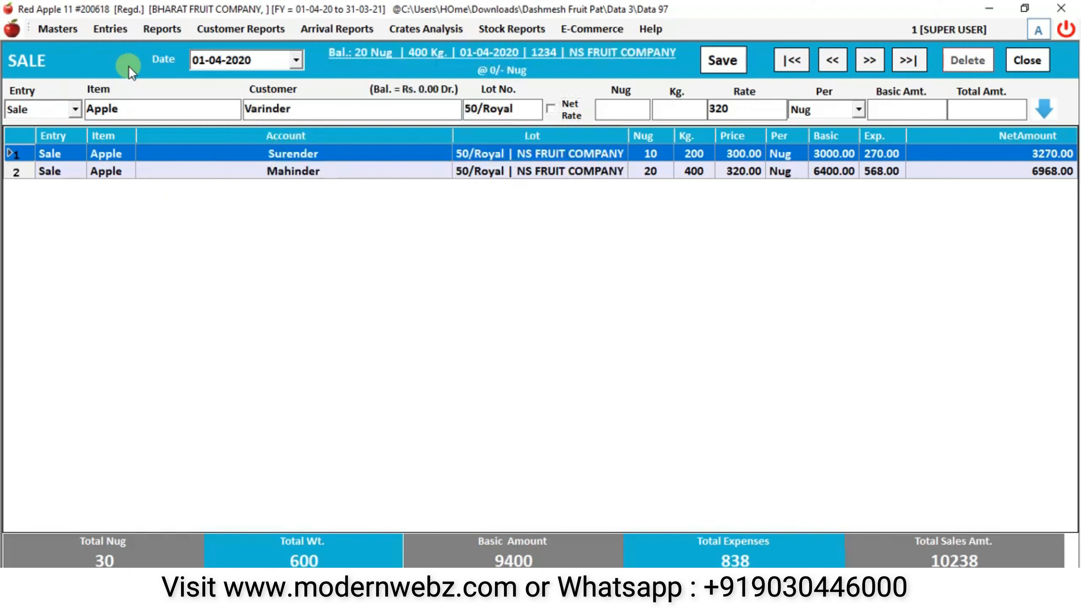
key("Return")
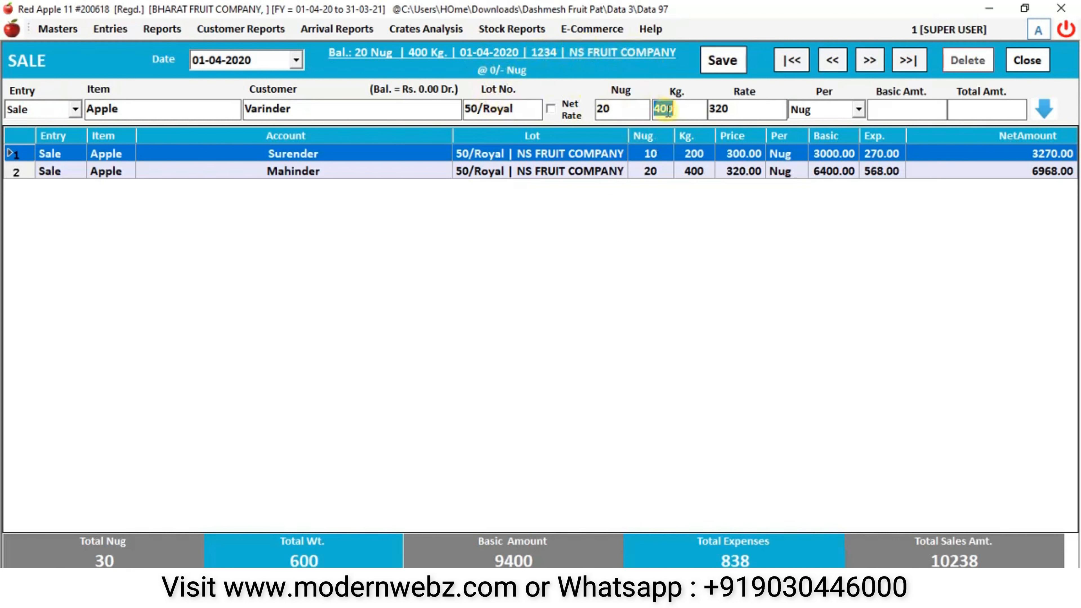
key("Return")
key("Return")
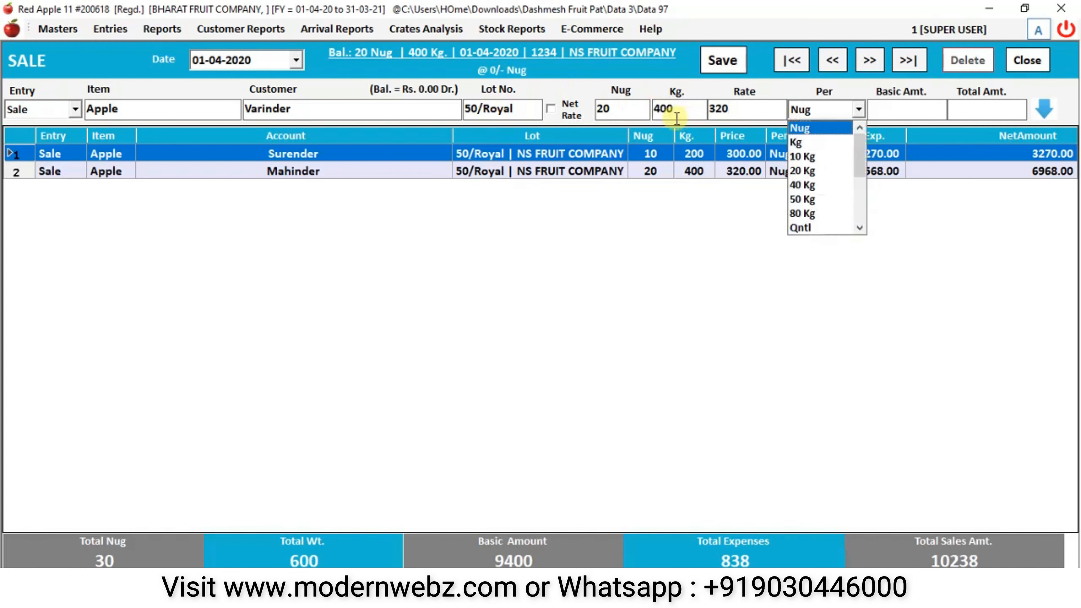
key("Return")
key("Return")
key("Return")
key("Return")
key("Return")
key("Return")
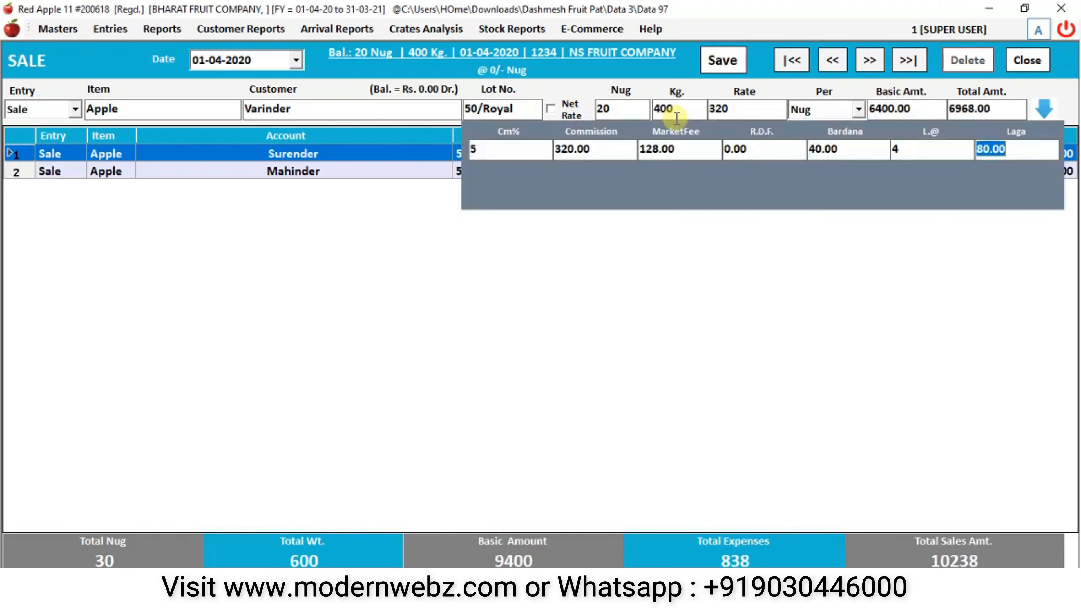
key("Return")
key("Return")
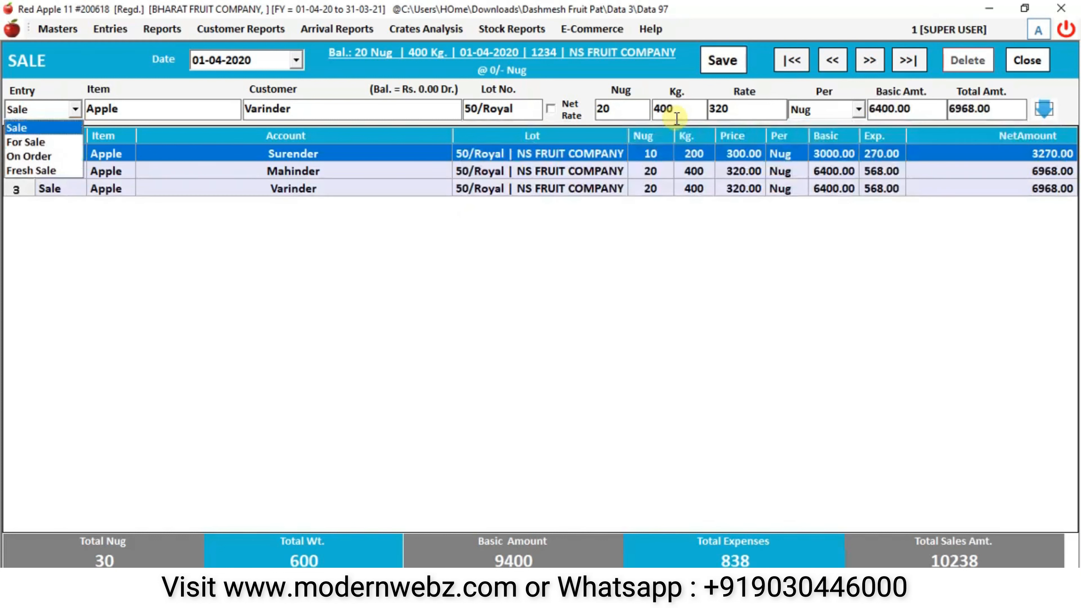
key("Return")
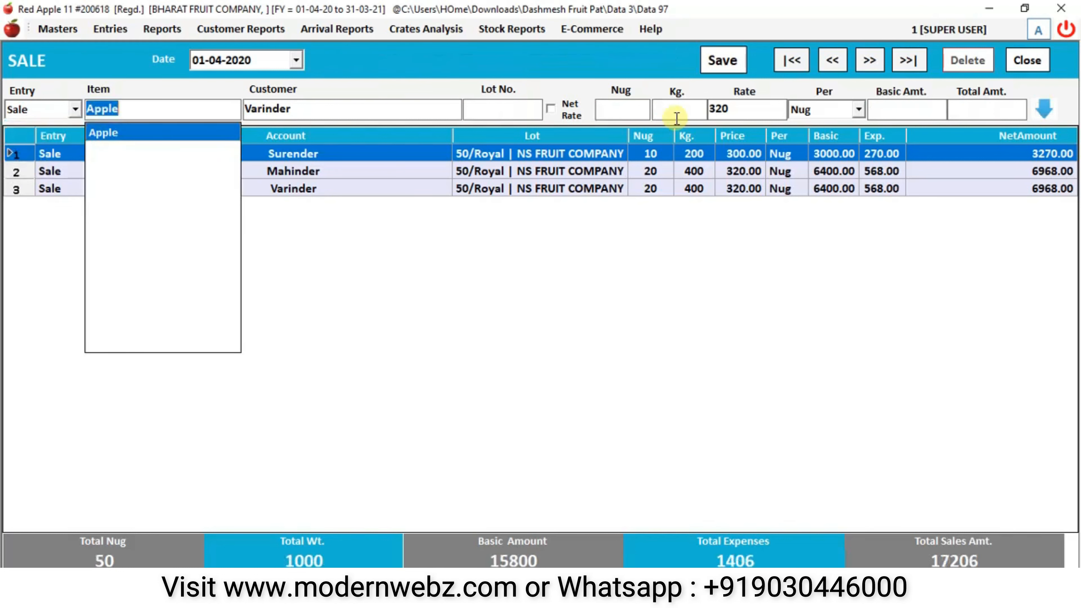
- Add an Orange line for Varinder from lot 60/big: 20 Nug, 600 kg at rate 150
type("o")
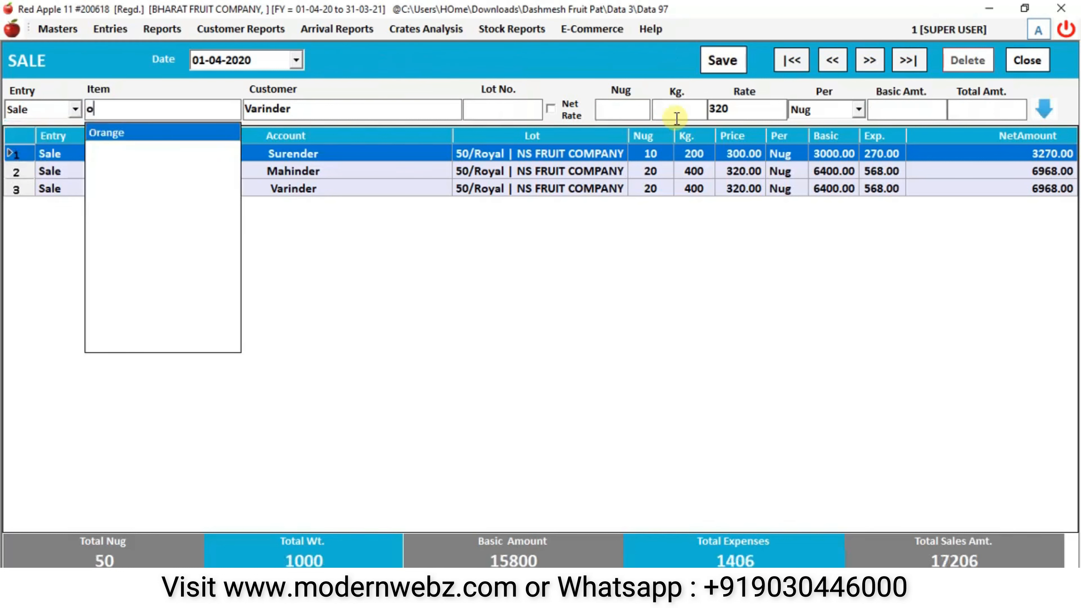
key("Return")
key("BackSpace")
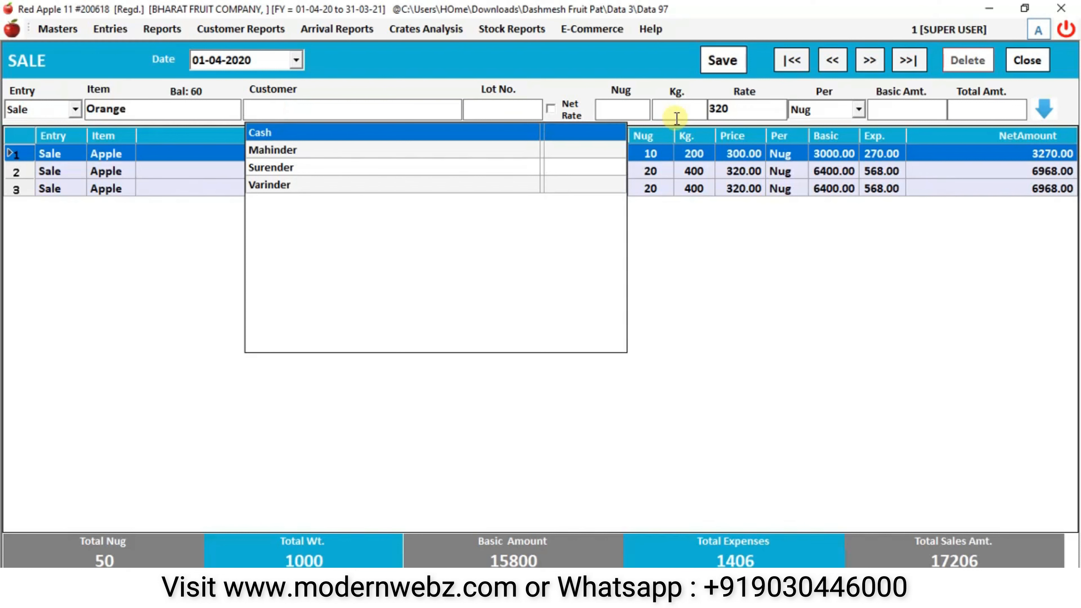
type("v")
key("Return")
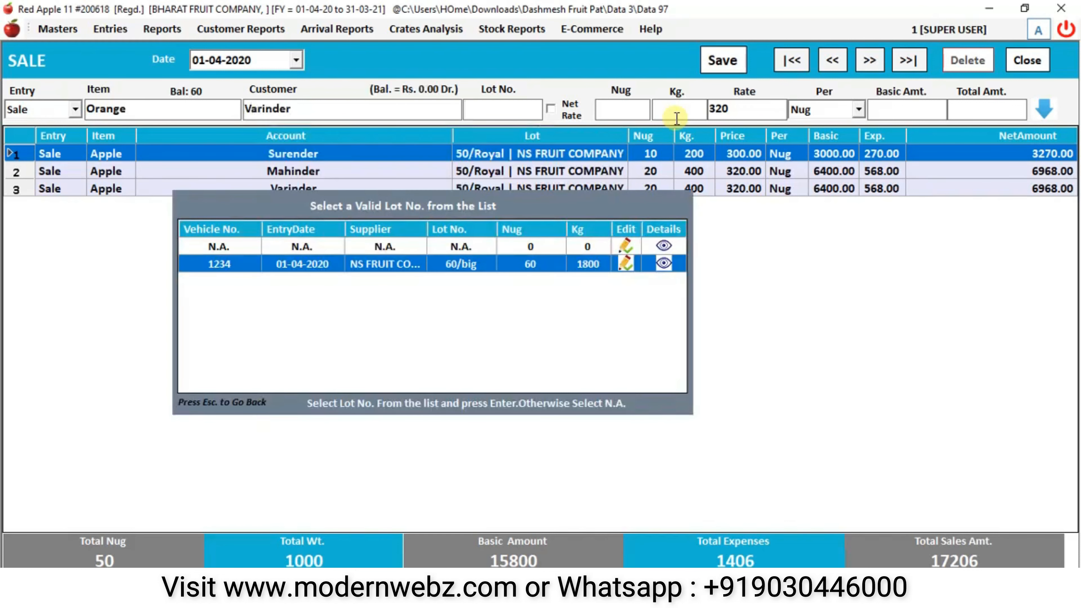
key("Return")
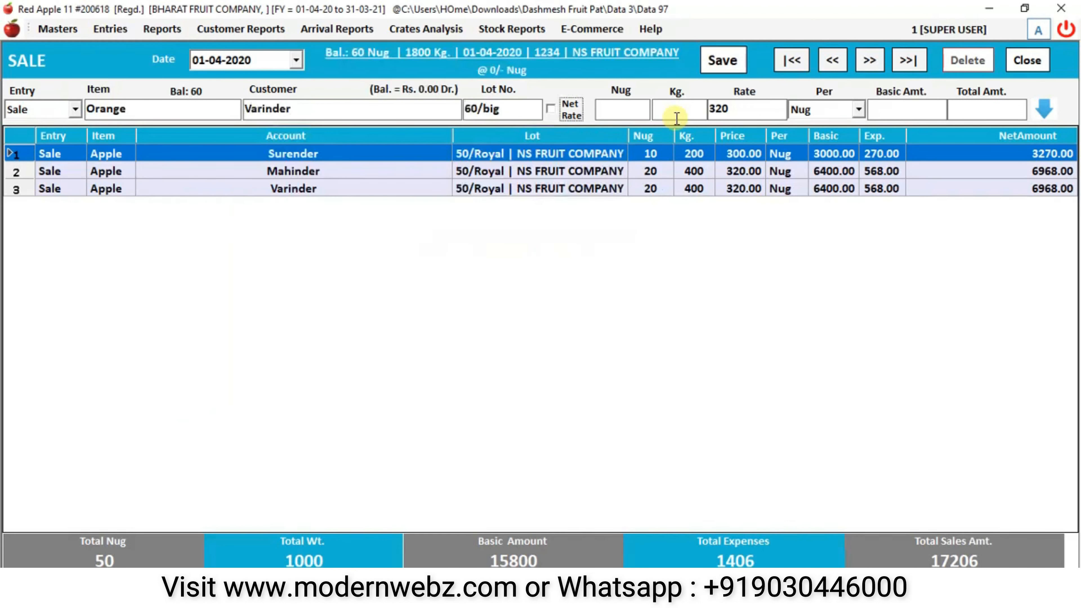
key("Return")
type("20")
key("Return")
type("600")
key("BackSpace")
key("BackSpace")
key("BackSpace")
type("150")
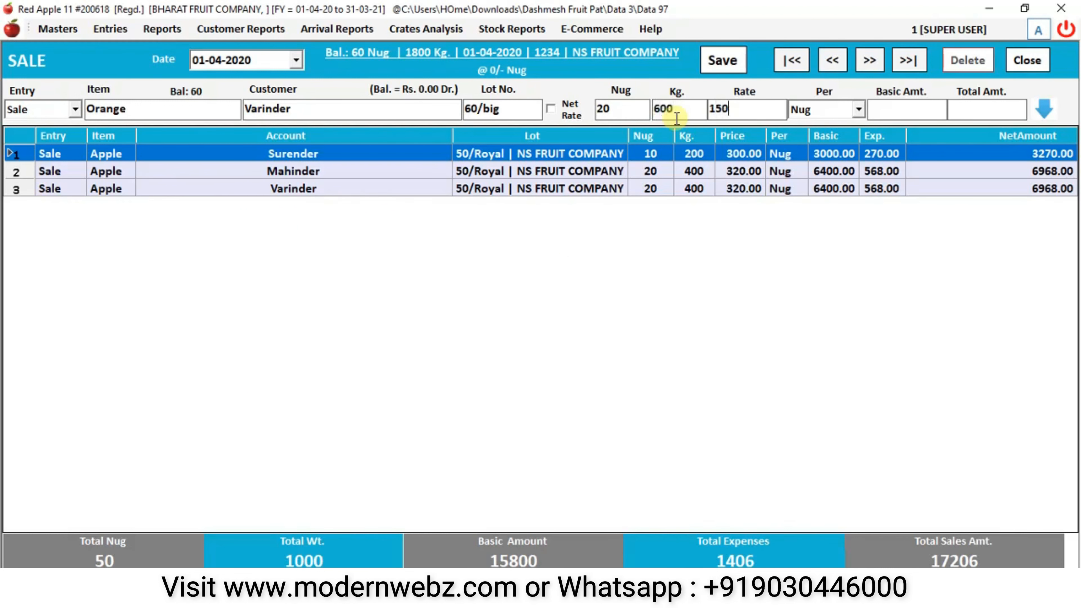
key("Return")
- Add an Orange line for Mahinder from lot 60/big: 20 Nug, 600 kg at rate 120
key("Return")
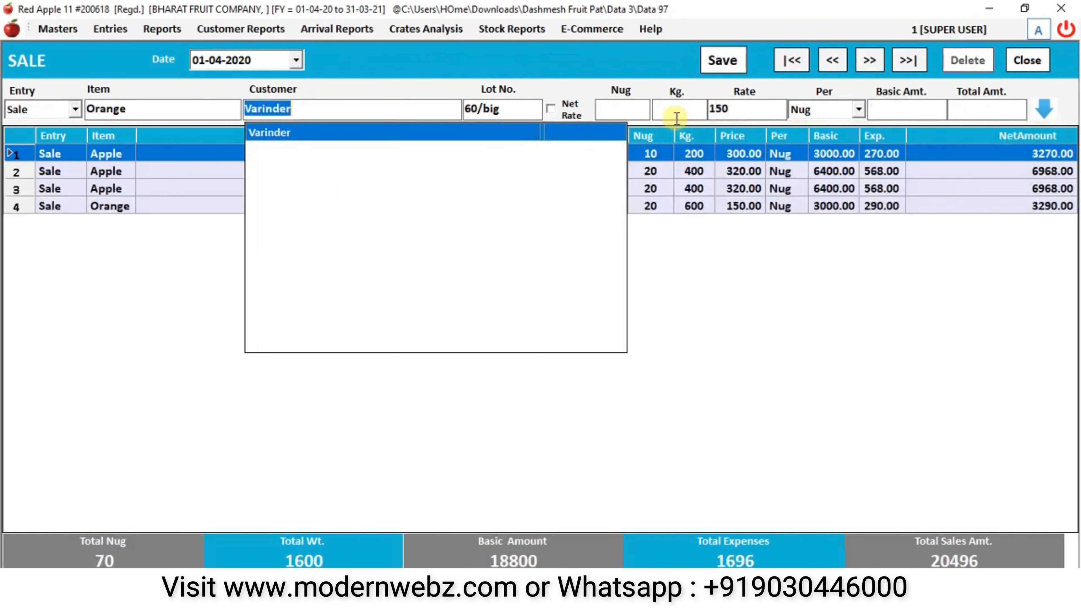
type("m")
key("Return")
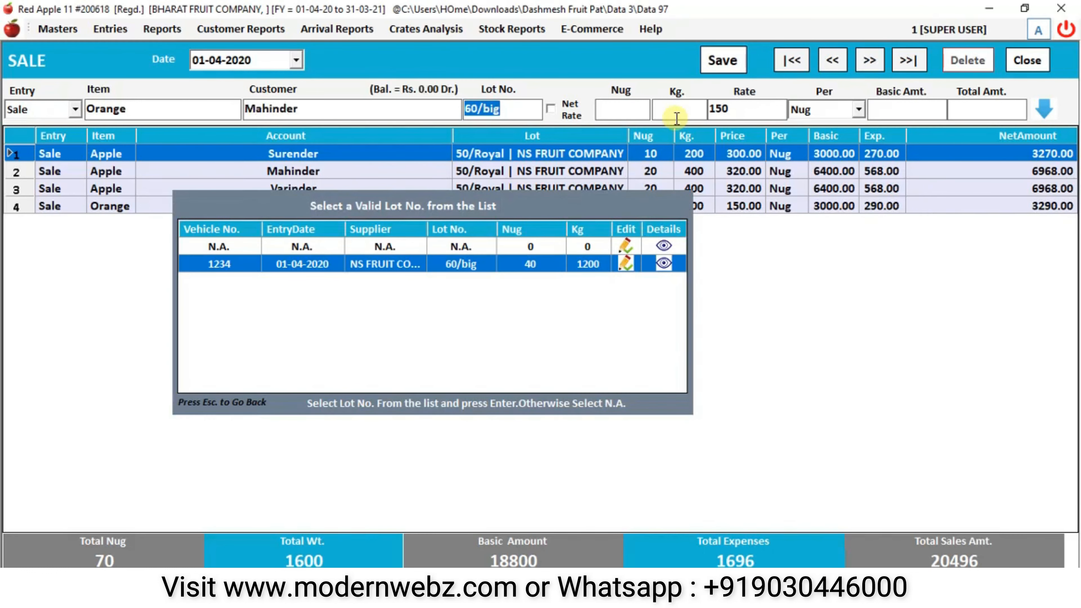
key("Return")
type("20")
key("Return")
type("600")
key("BackSpace")
key("BackSpace")
key("BackSpace")
type("120")
key("Return")
key("Return")
key("Return")
key("Return")
key("Return")
key("Return")
key("Return")
key("Return")
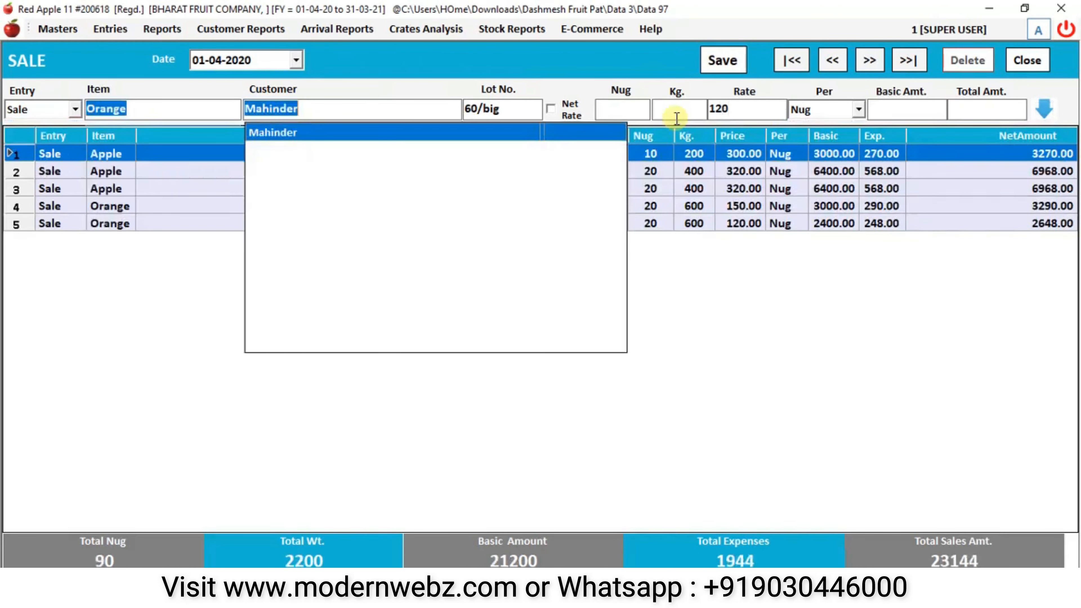
- Add an Orange Cash line from lot 60/big: 20 Nug, 600 kg at rate 100
type("c")
key("Return")
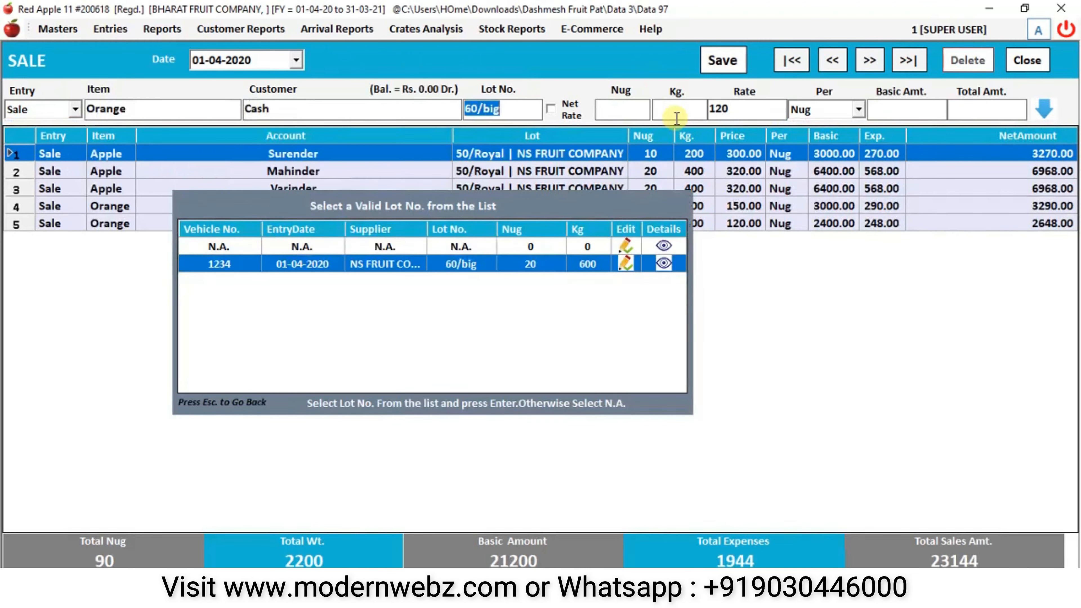
key("Return")
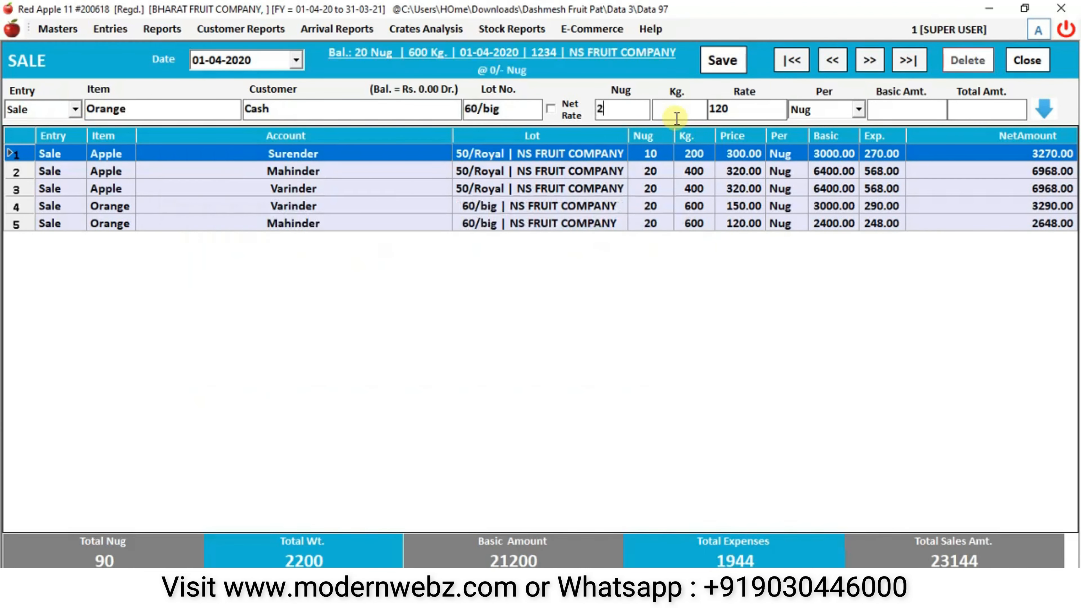
key("Return")
type("600")
key("Return")
key("BackSpace")
key("BackSpace")
key("BackSpace")
type("10")
key("Return")
key("Return")
key("Return")
key("Return")
key("Return")
key("Return")
key("Return")
key("Return")
key("Return")
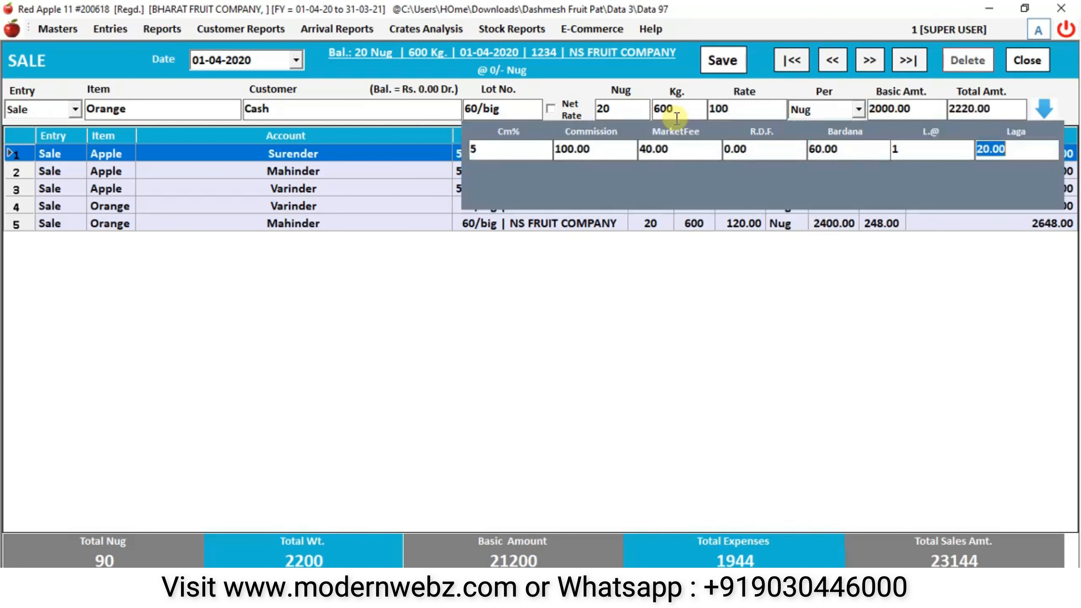
key("Return")
key("Return")
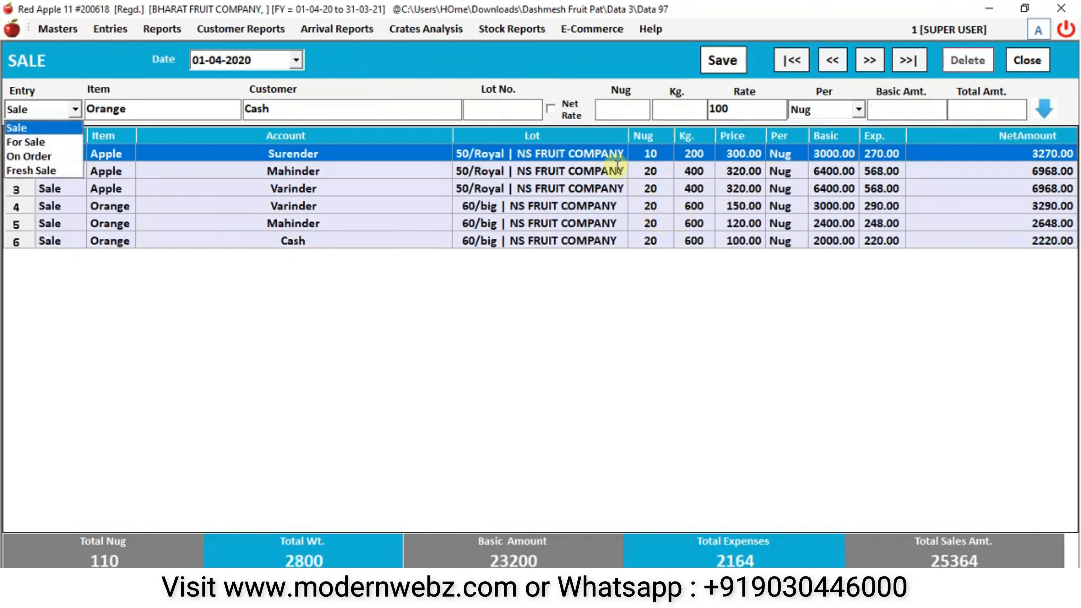
left_click(188, 225)
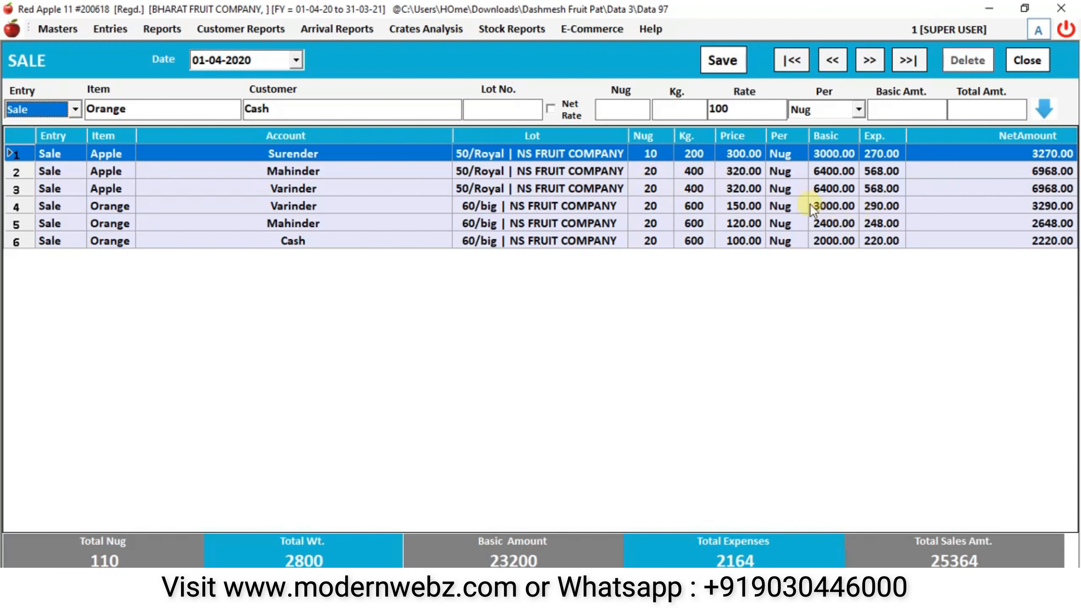
left_click(745, 158)
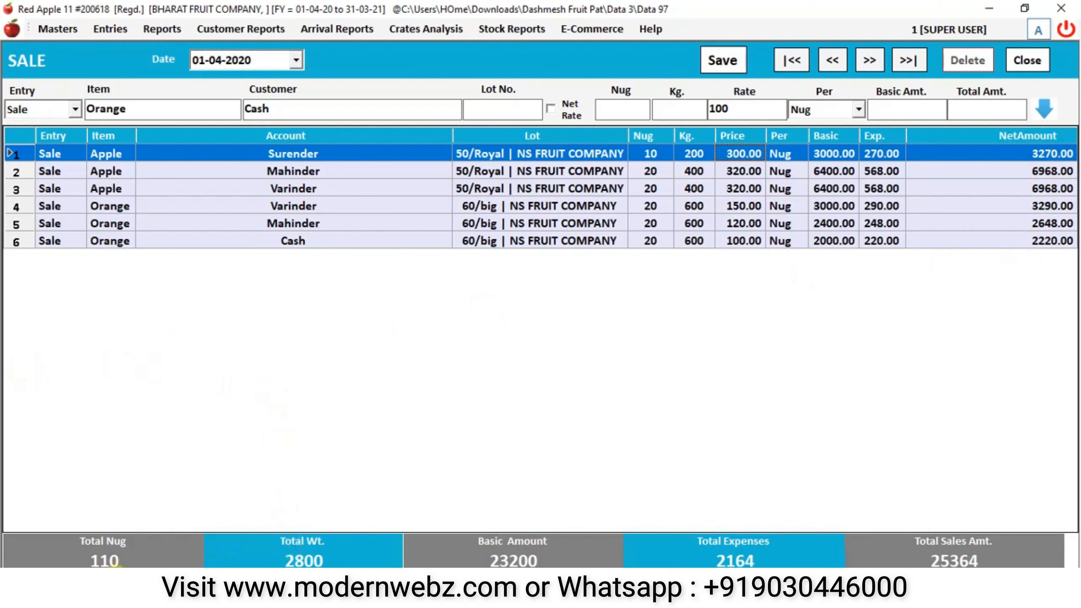
left_click_drag(280, 554, 344, 556)
double_click(328, 563)
- Save the six-line sale with basic amount 23200, close the Sale form and open Customer Reports
double_click(510, 561)
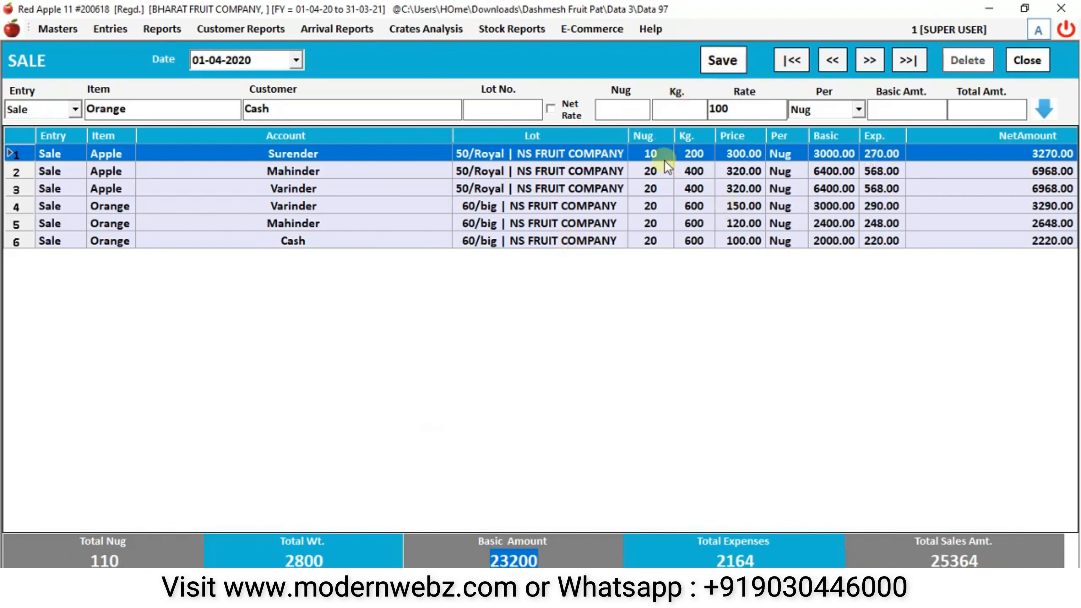
left_click(717, 64)
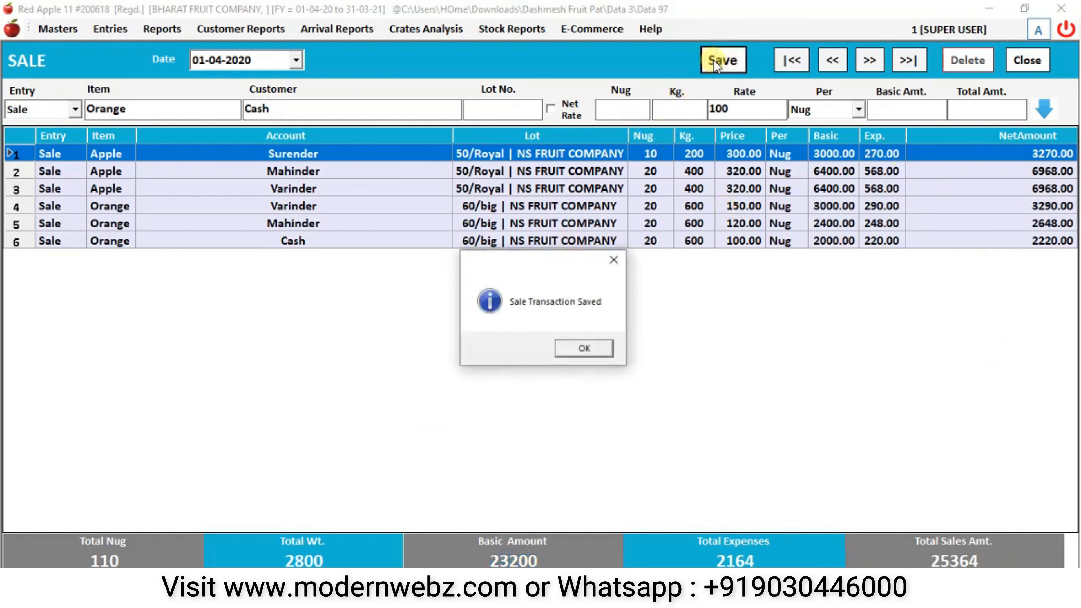
left_click(576, 350)
left_click(1028, 60)
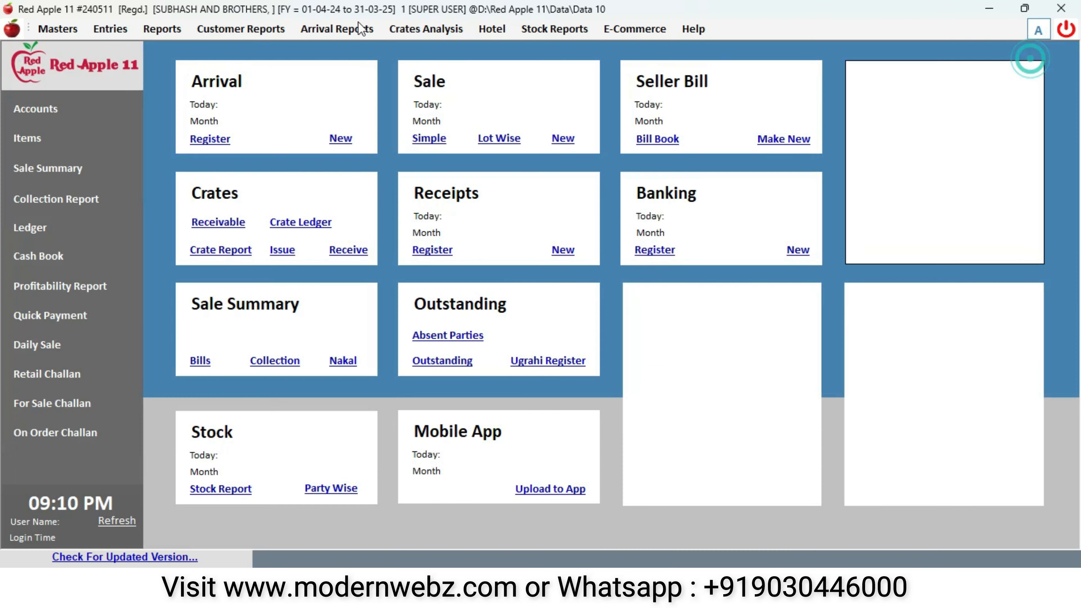
left_click(265, 30)
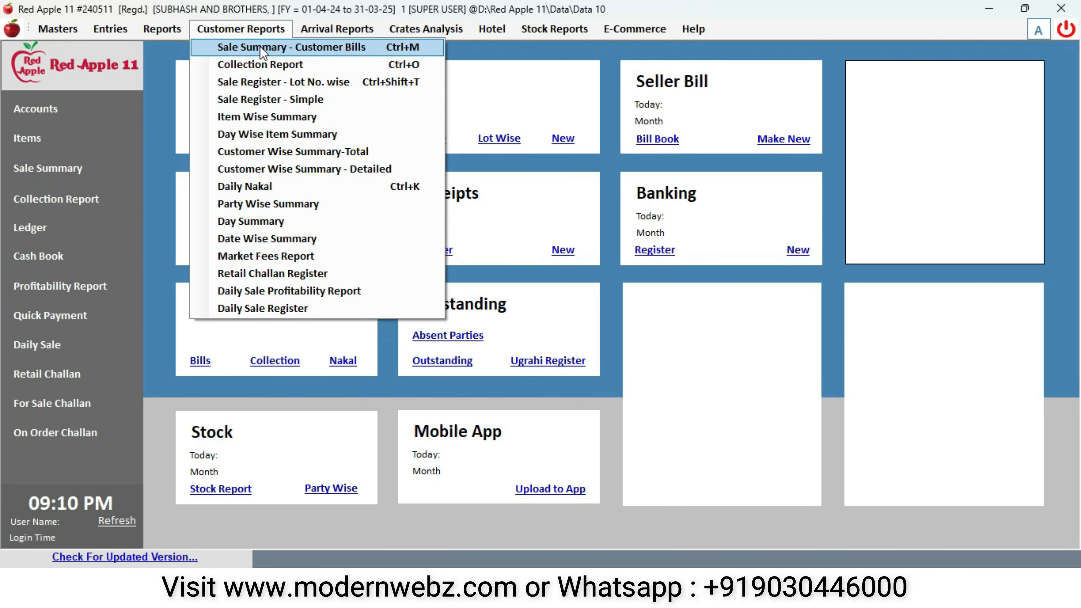
- Load the 01-04-2020 Customer Bills sale summary and preview the Parchi slips per customer
left_click(341, 49)
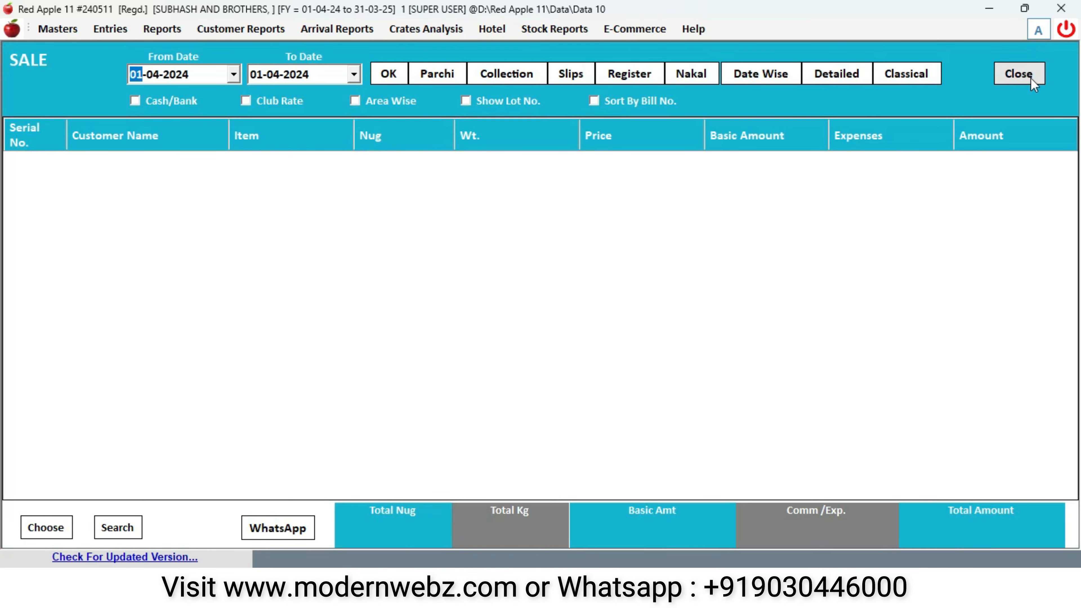
left_click(1031, 78)
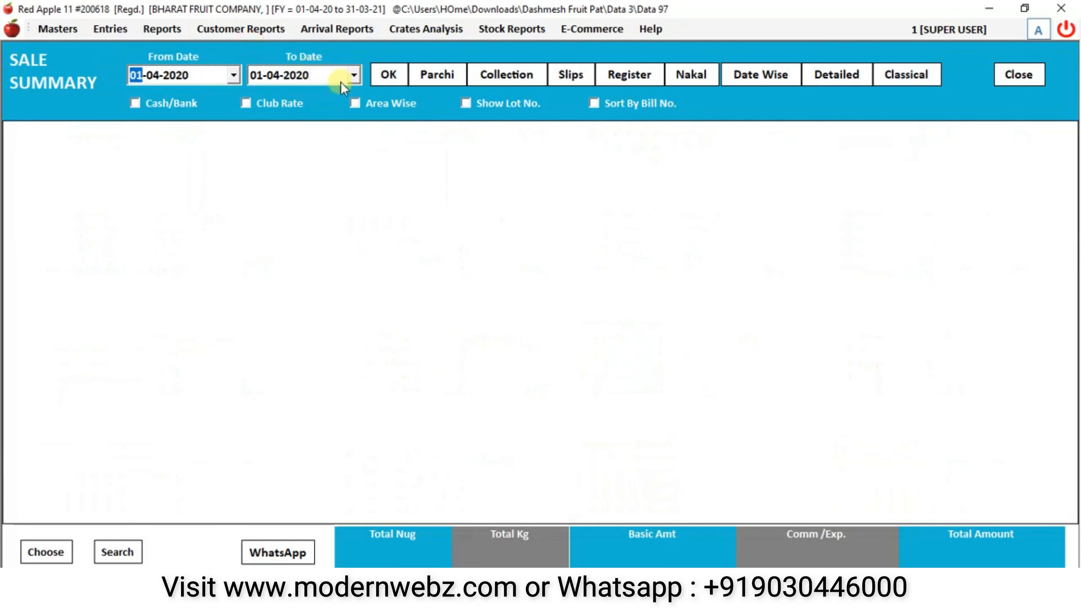
left_click(388, 77)
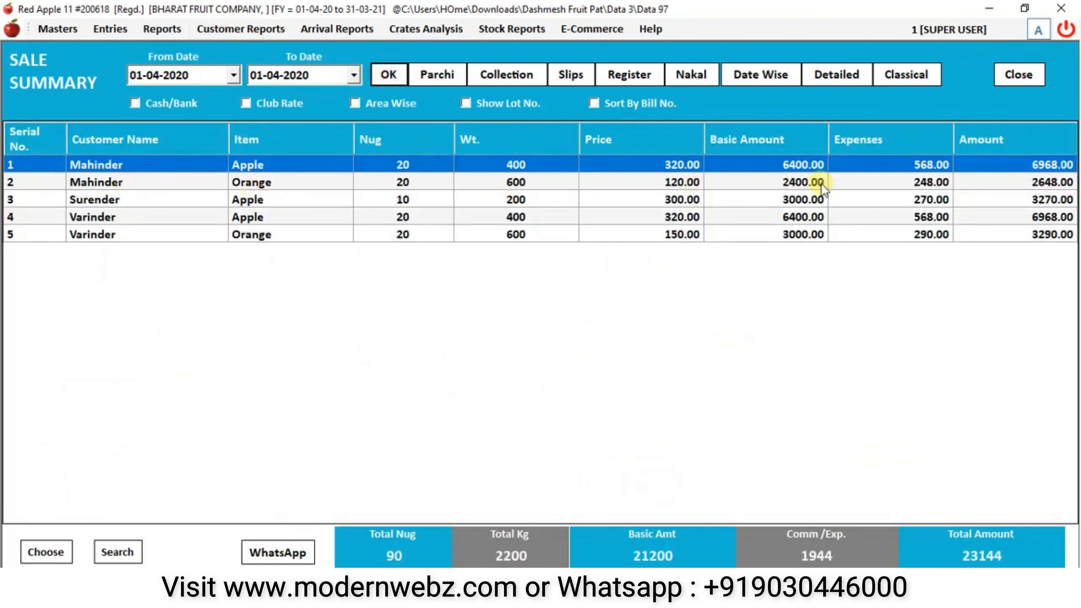
left_click(451, 73)
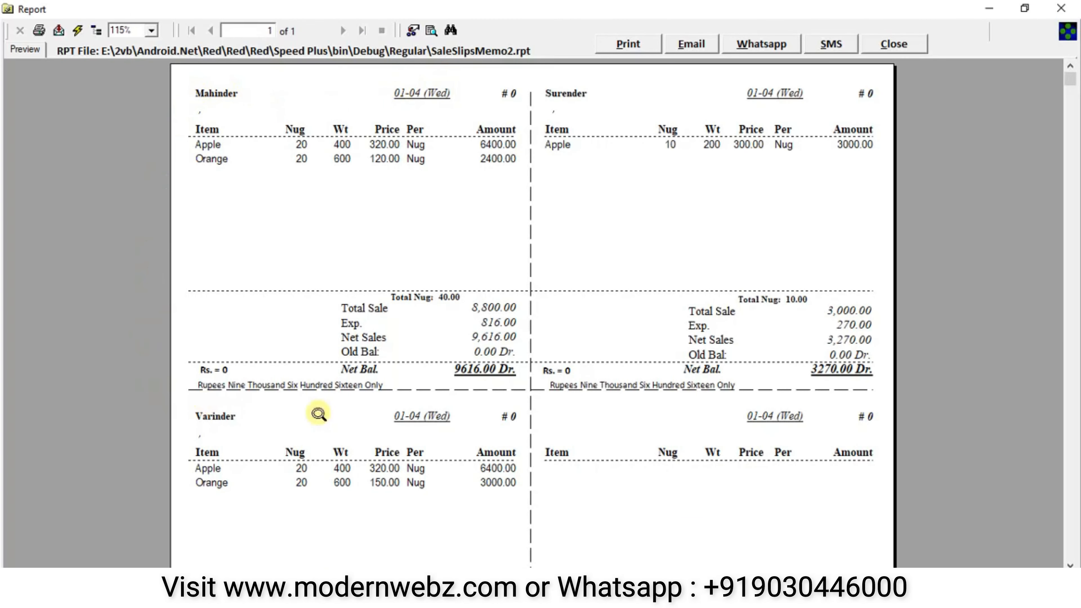
left_click(225, 94)
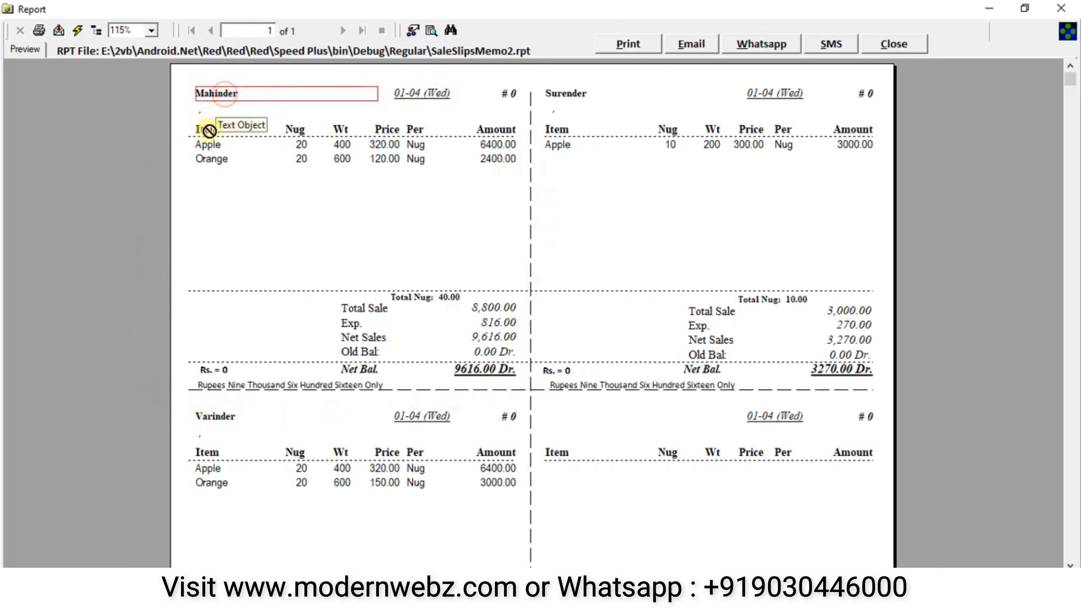
left_click(302, 147)
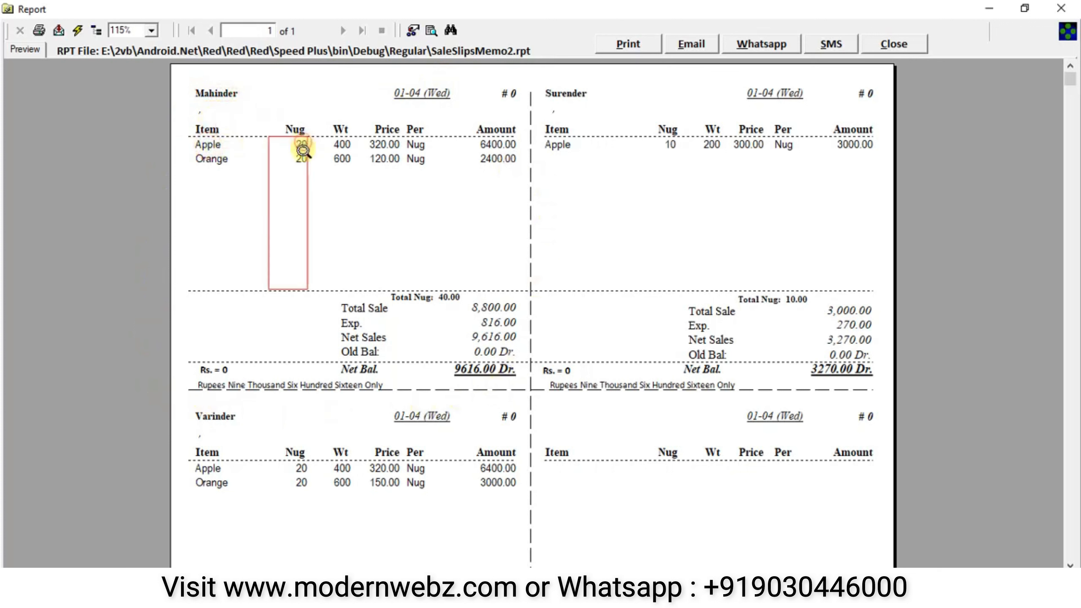
left_click(345, 145)
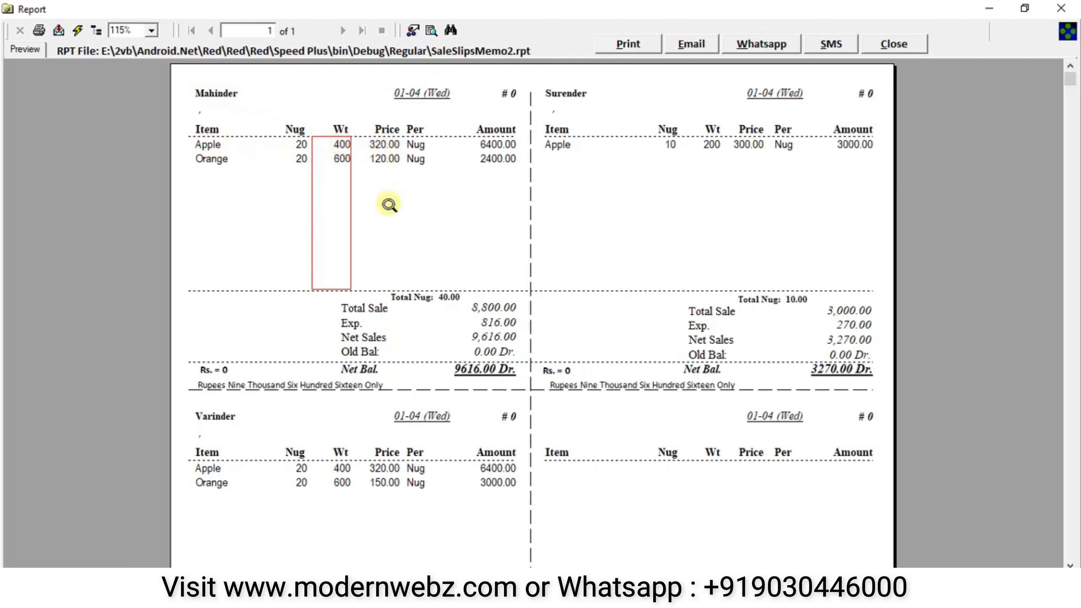
left_click(385, 161)
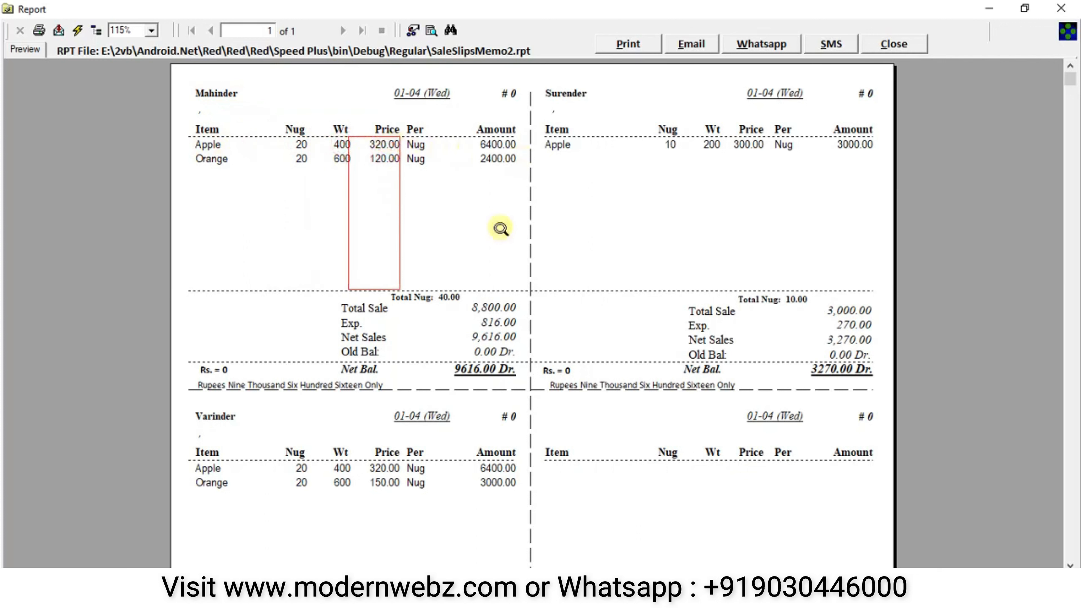
left_click(502, 307)
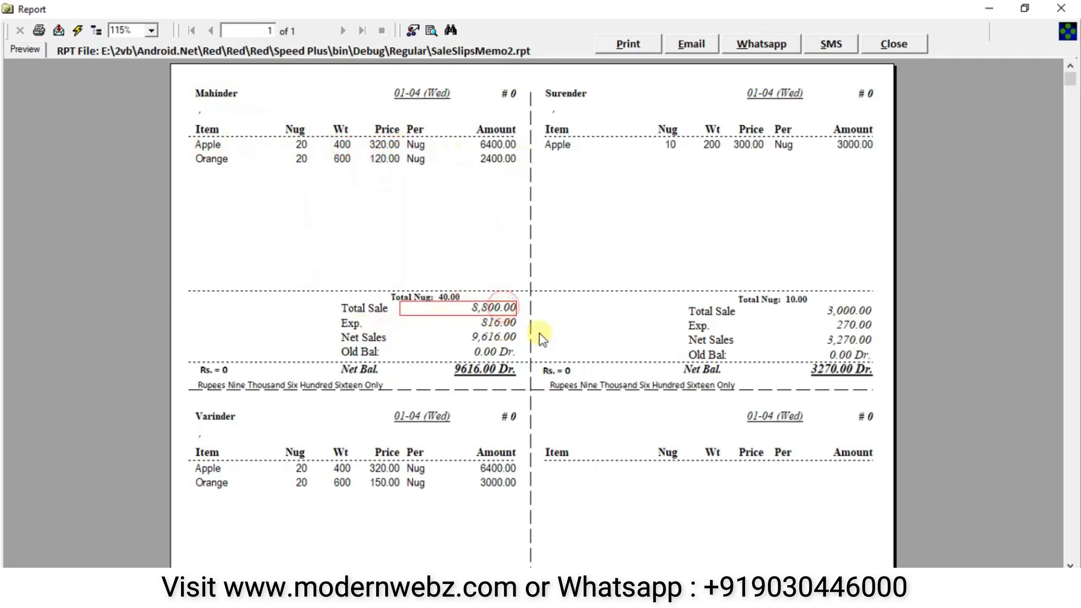
left_click(490, 356)
left_click(492, 339)
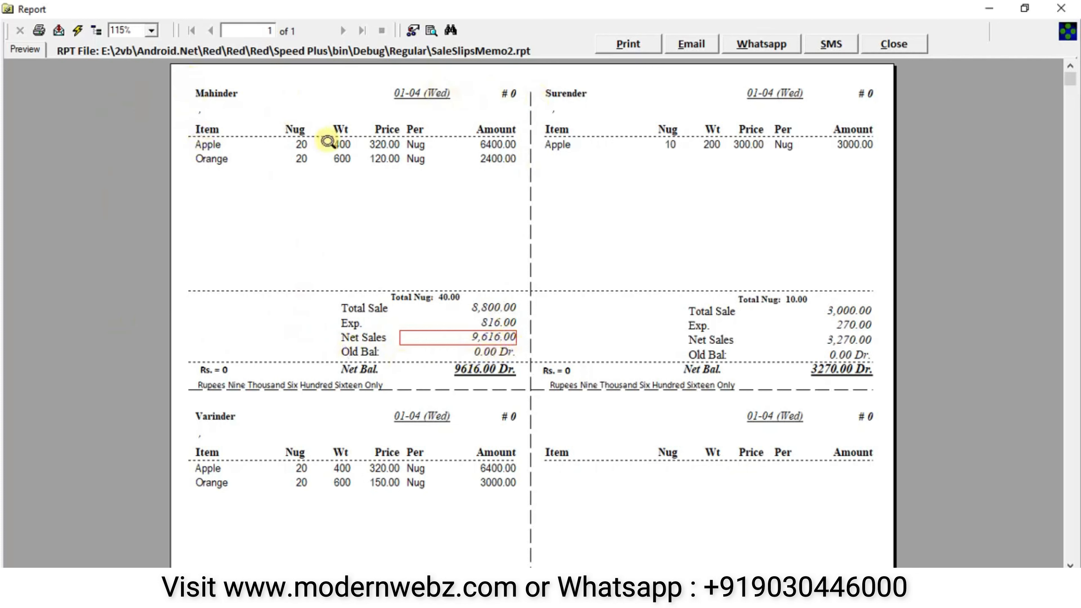
scroll(469, 201, "down", 5)
scroll(475, 207, "up", 5)
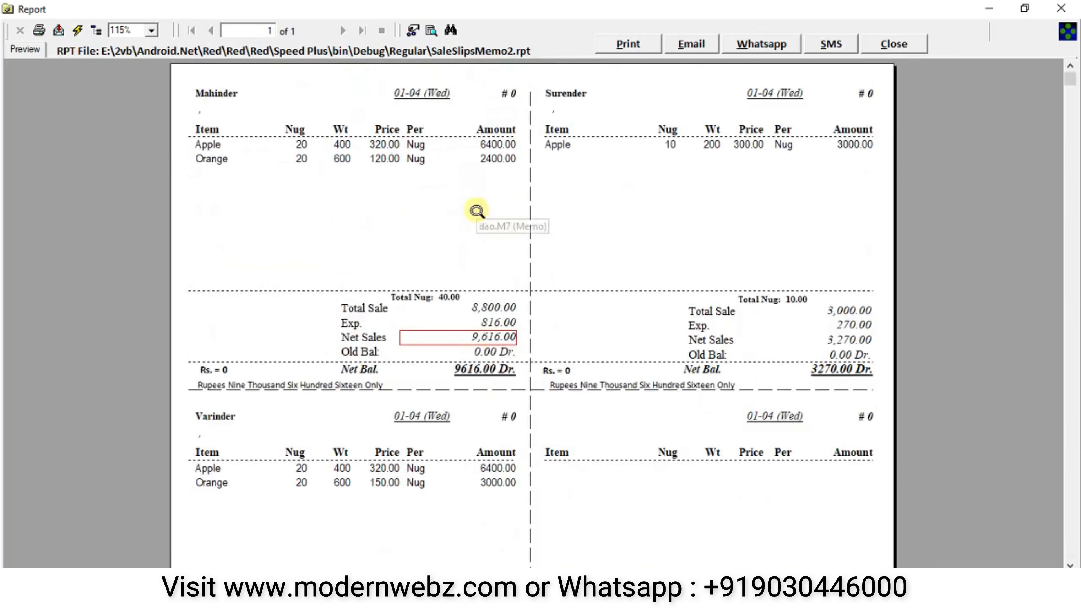
left_click(411, 185)
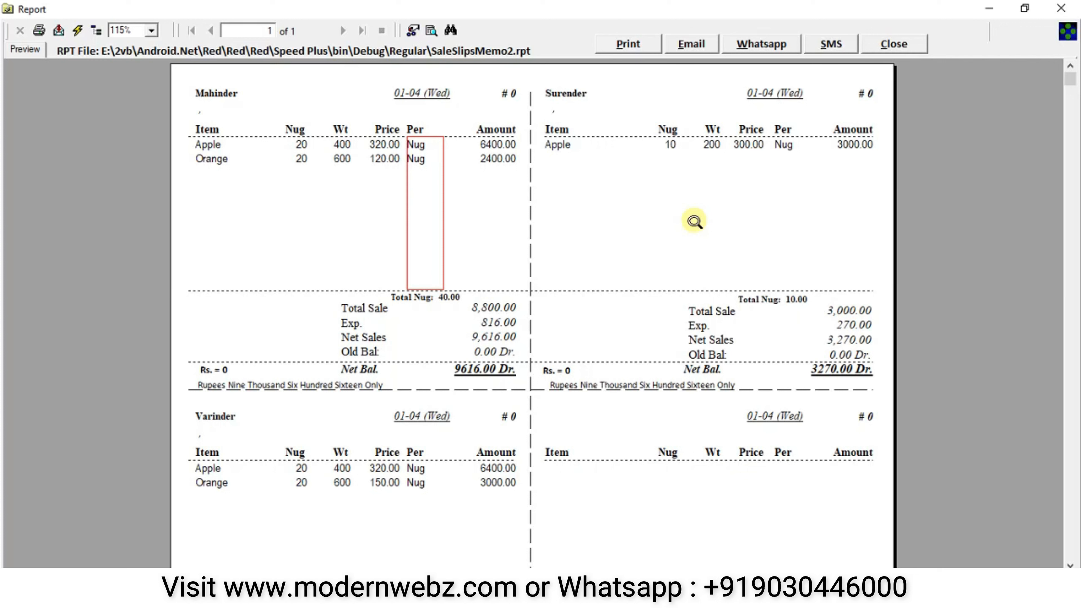
- Close the slips preview and sale summary, then open Entries > Seller Bill
left_click(909, 45)
left_click(1005, 77)
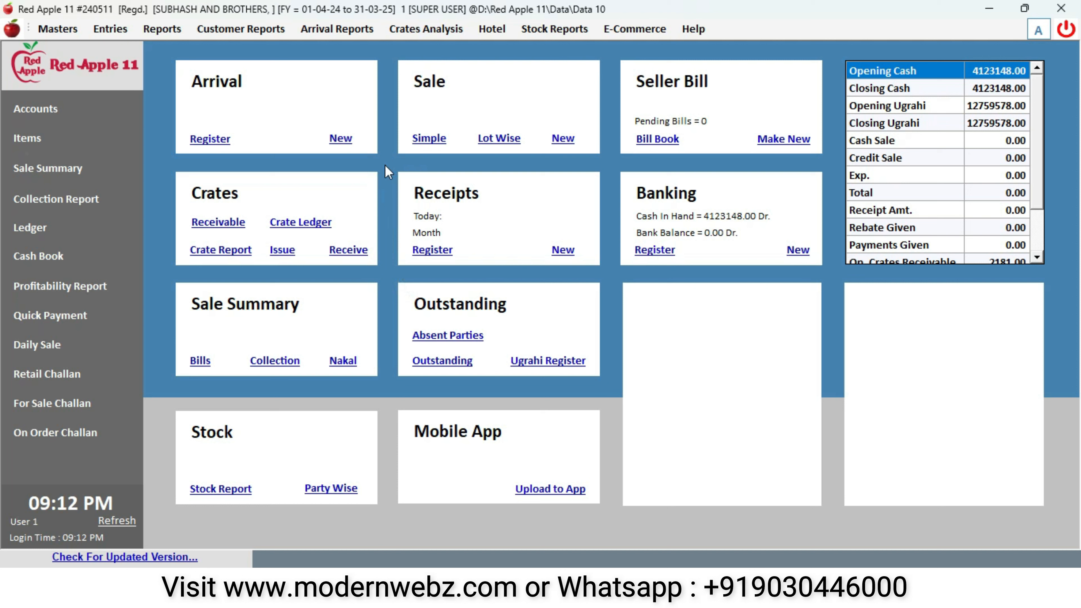
left_click(104, 32)
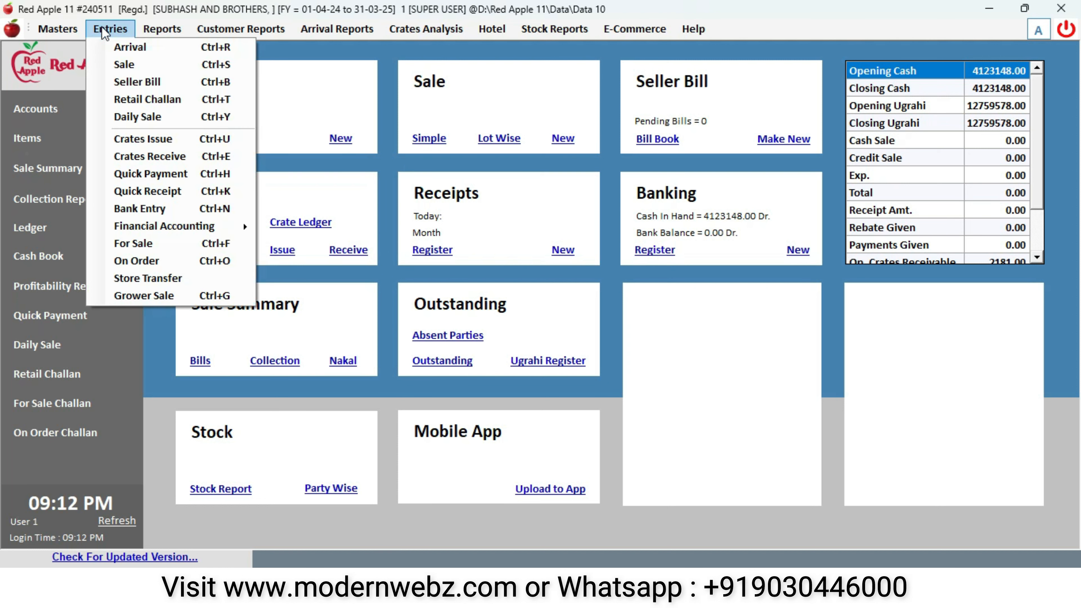
left_click(141, 82)
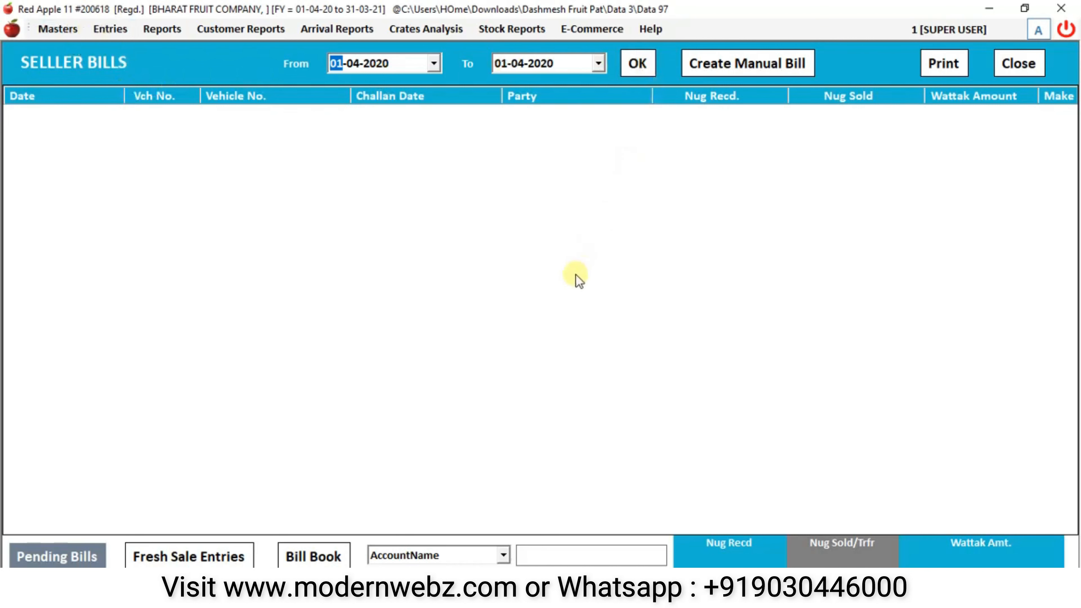
- List pending bills to show NS FRUIT COMPANY's arrival and bring up its Make Bill options
left_click(79, 553)
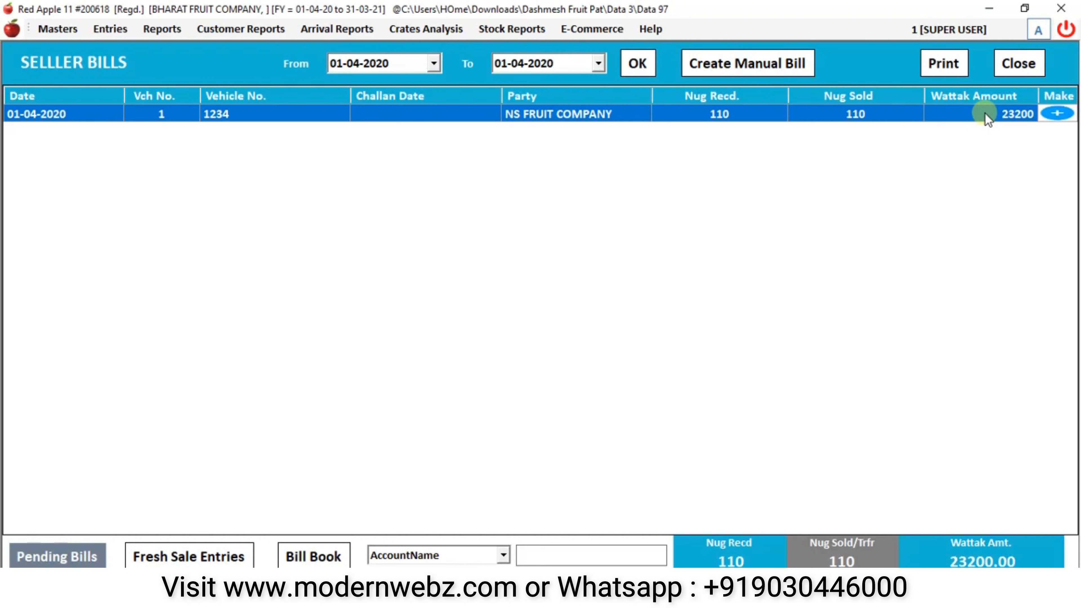
left_click(1067, 117)
left_click(522, 216)
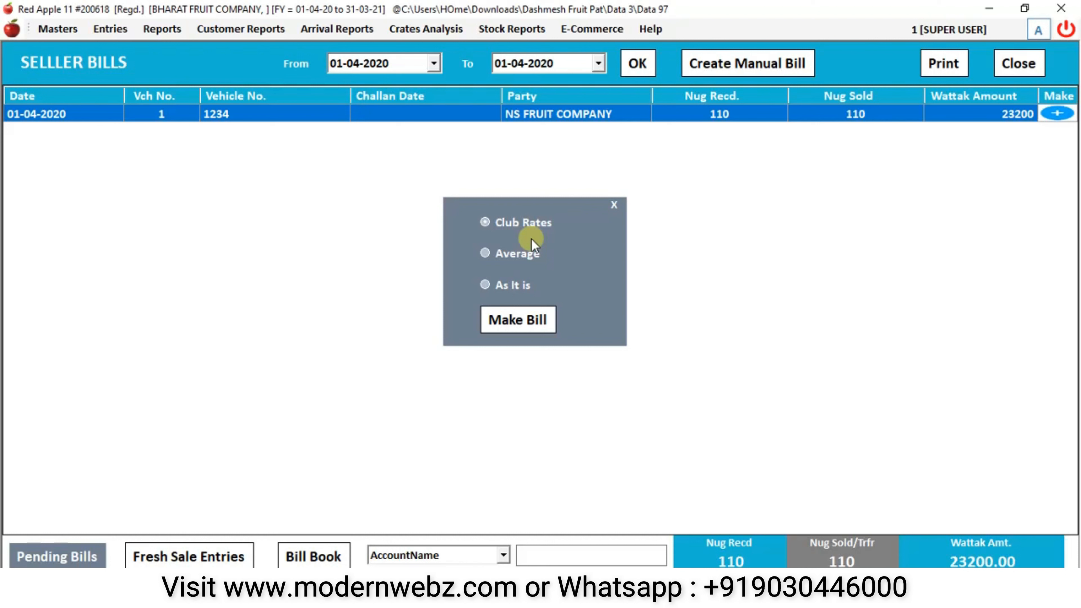
- Make the NS FRUIT COMPANY bill with Club Rates and check the combined Apple rate of 320
left_click(514, 256)
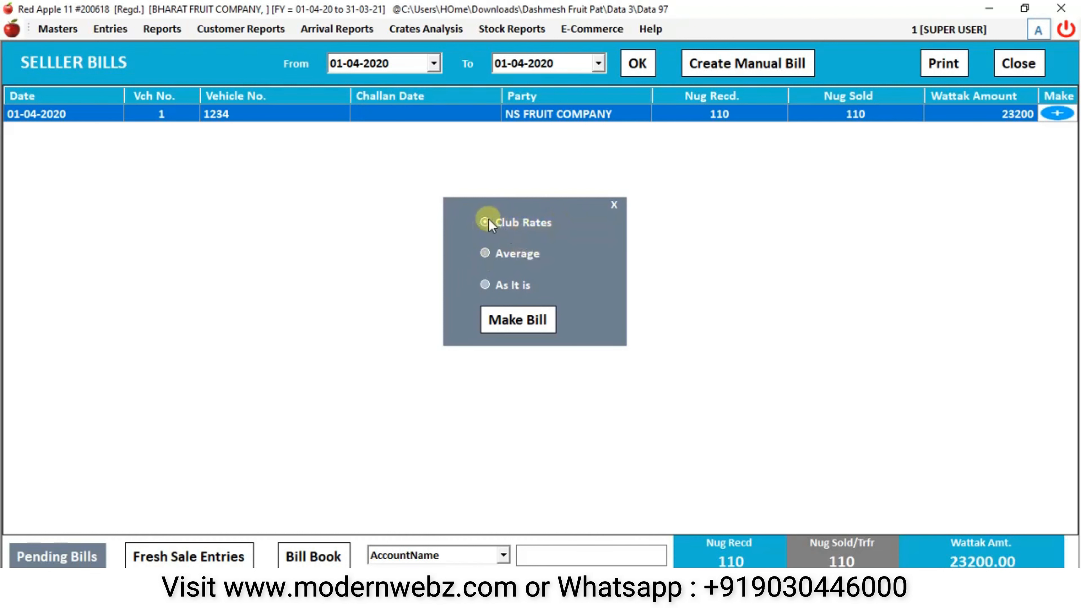
left_click(523, 318)
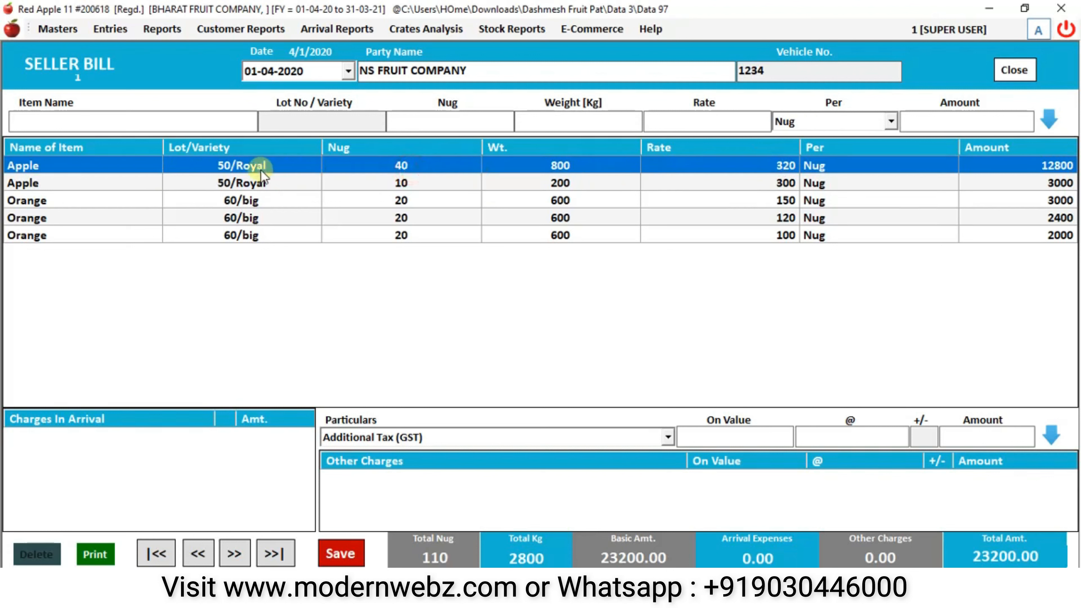
left_click(792, 168)
- Remake the NS FRUIT COMPANY bill with Average rates and review the averaged Orange row
left_click(1015, 70)
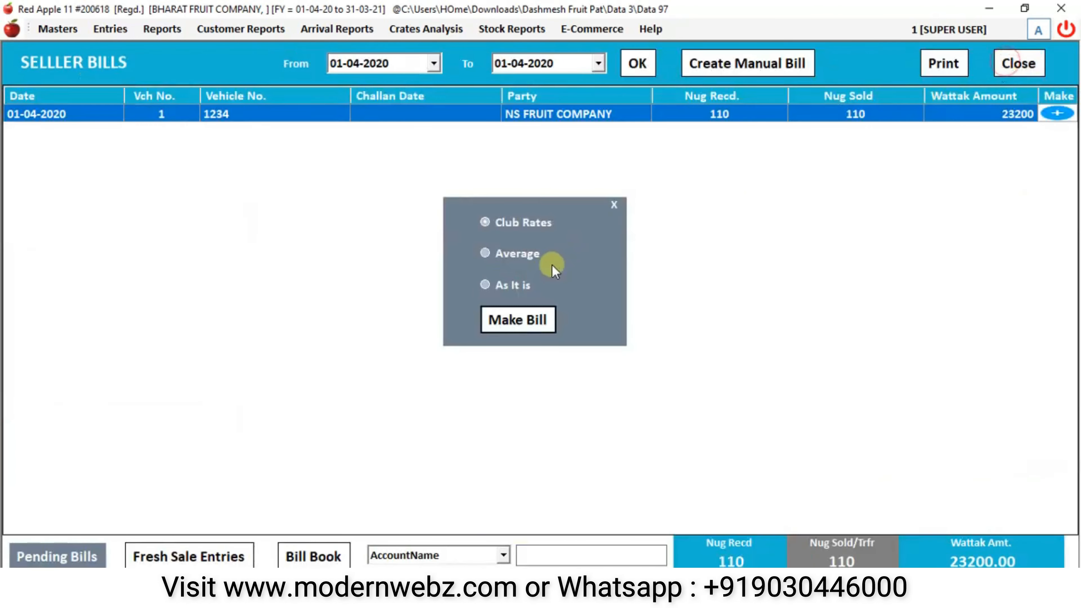
left_click(516, 259)
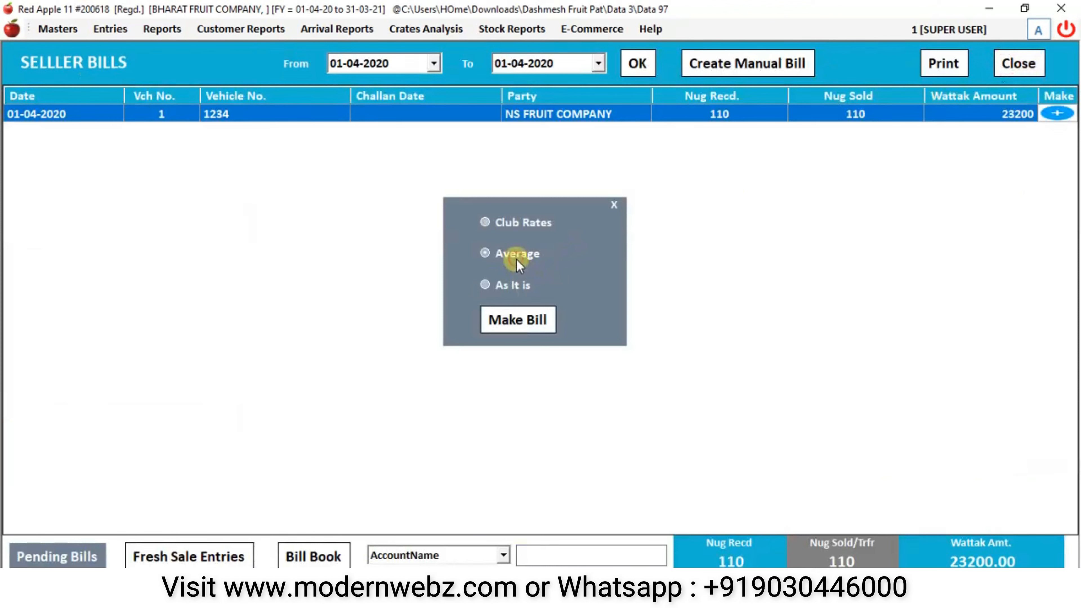
left_click(522, 327)
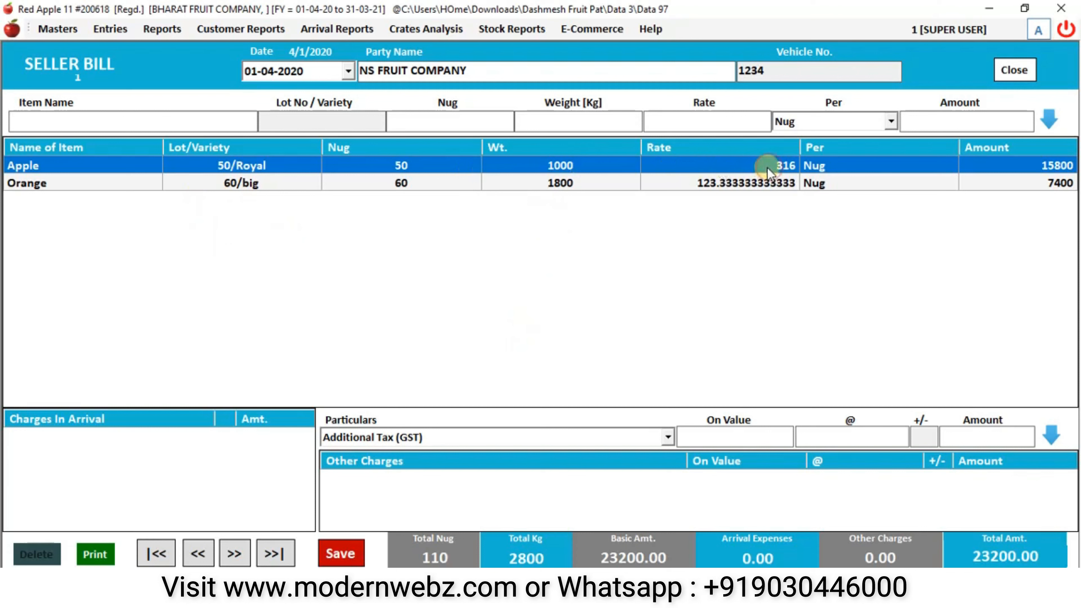
left_click(758, 184)
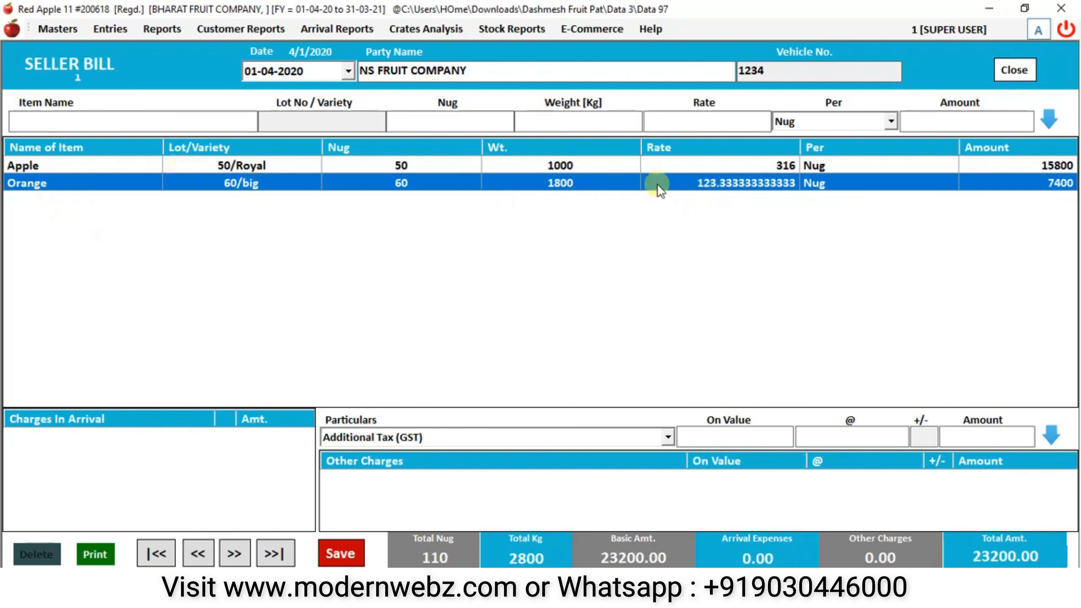
left_click(1015, 70)
- Remake the bill As It is, review its six item rows totalling 23200.00, then close it
left_click(515, 286)
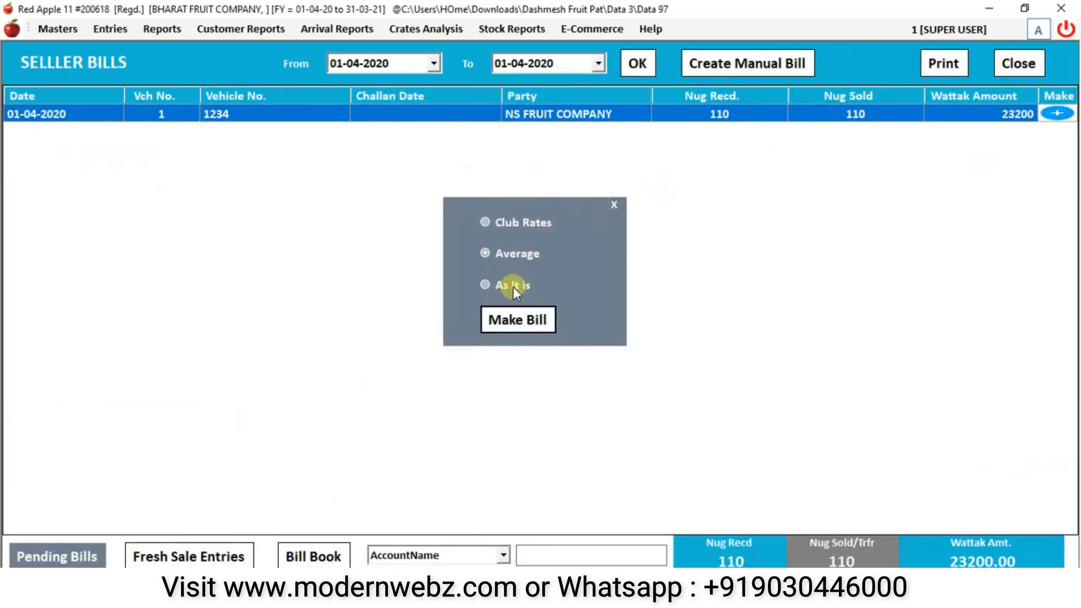
left_click(512, 327)
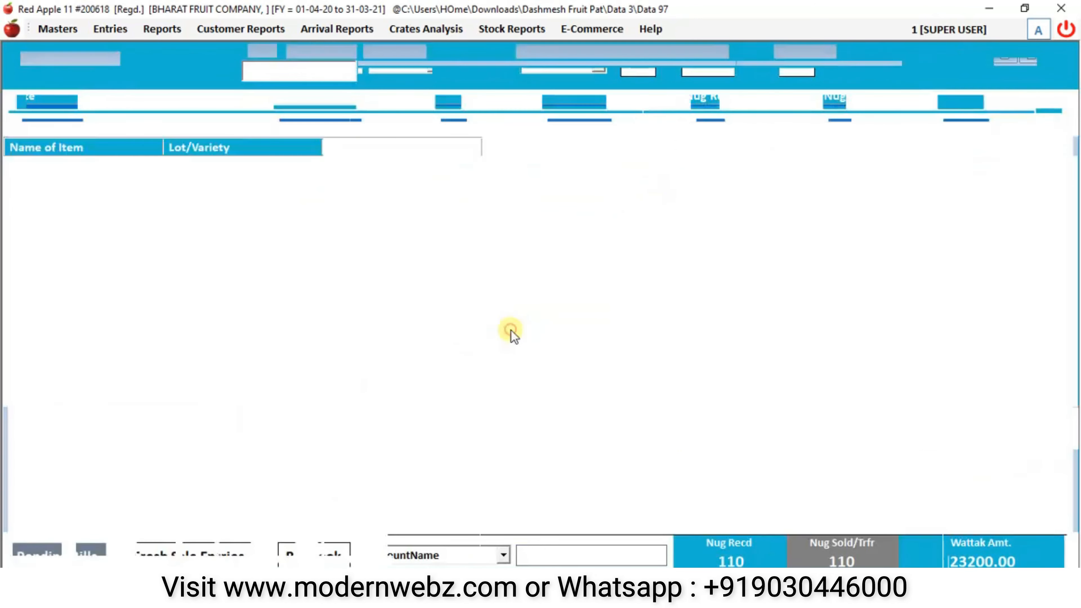
left_click(53, 165)
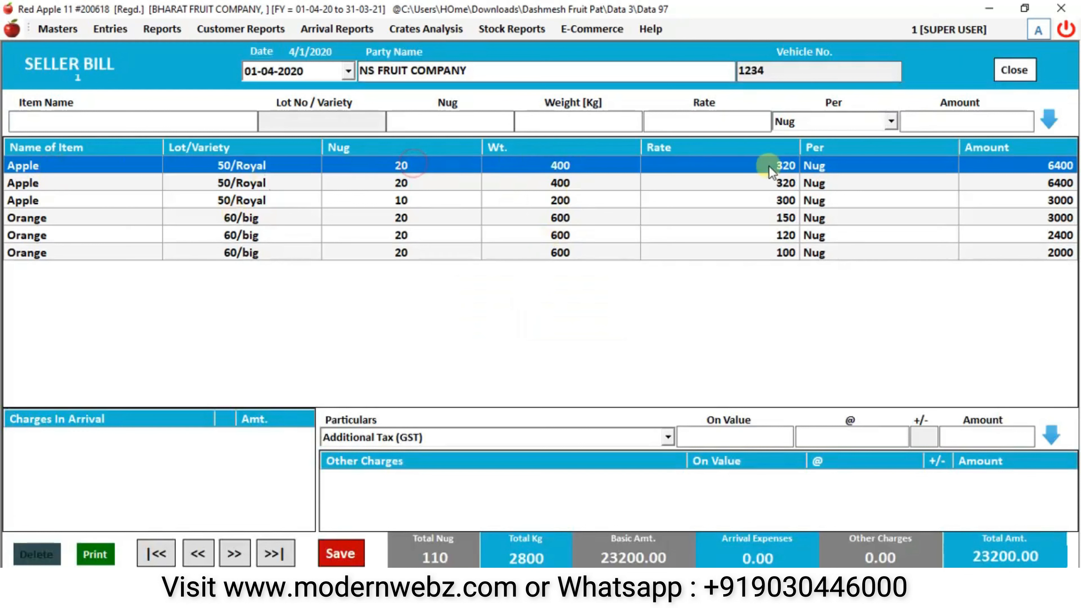
left_click(403, 185)
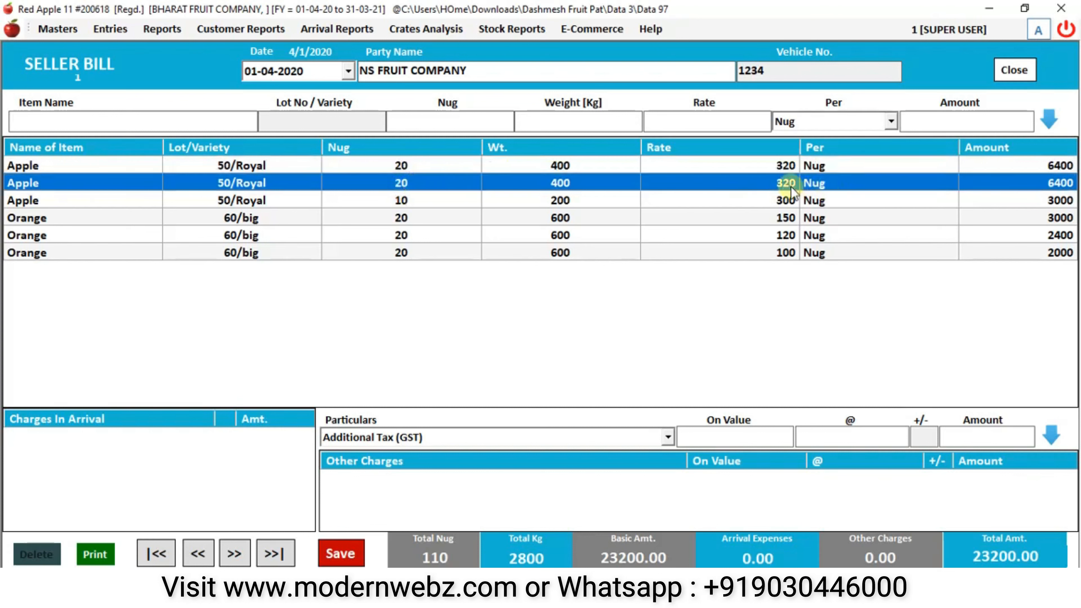
left_click(461, 203)
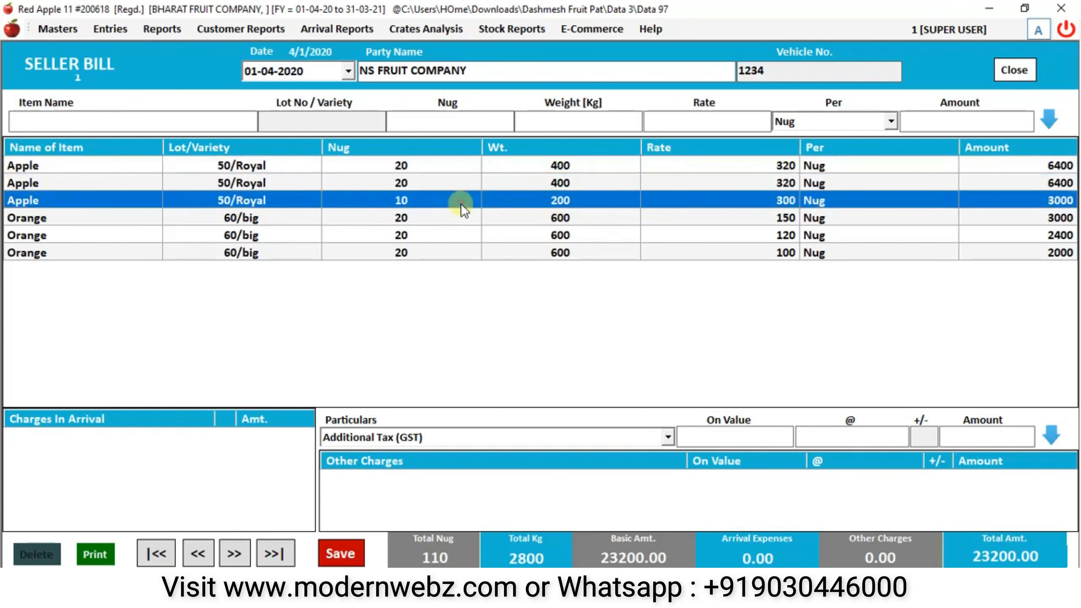
left_click_drag(786, 166, 791, 253)
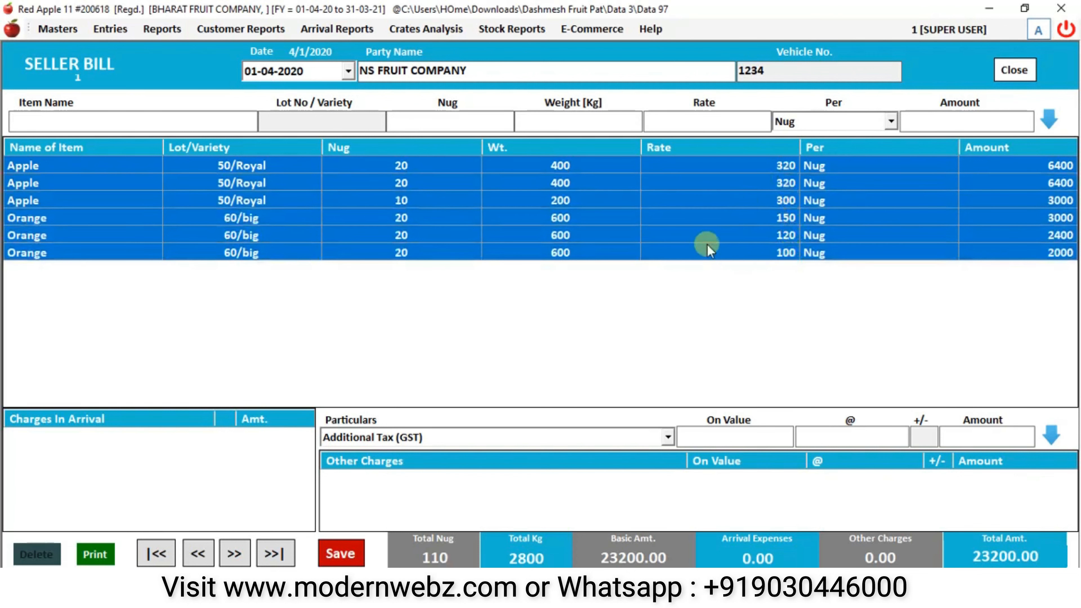
left_click(1014, 70)
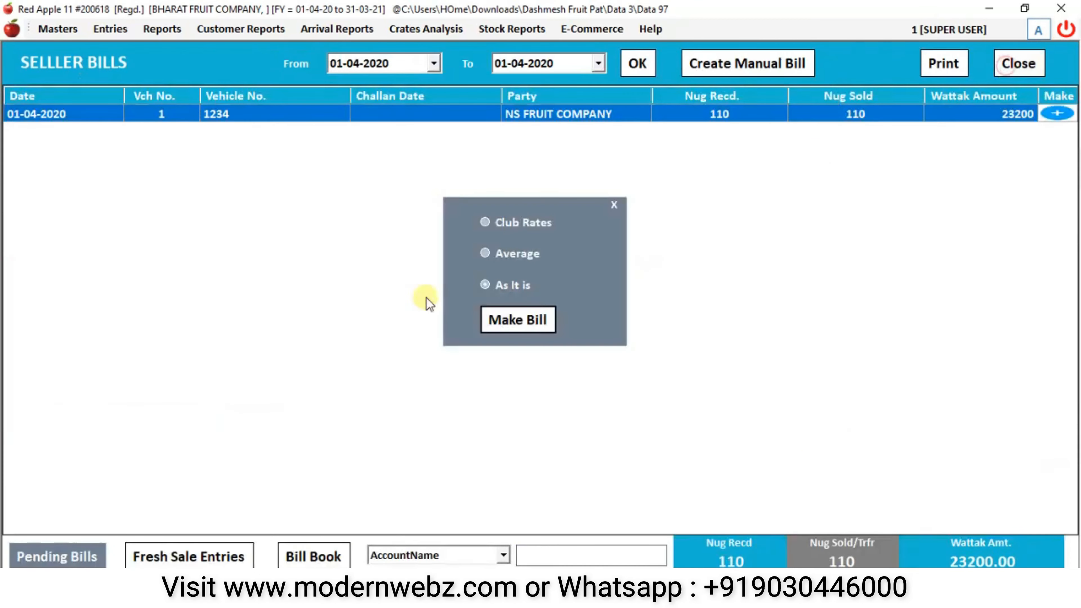
- Make and save the Club Rates seller bill for NS FRUIT COMPANY, choosing to print it
left_click(527, 226)
left_click(526, 317)
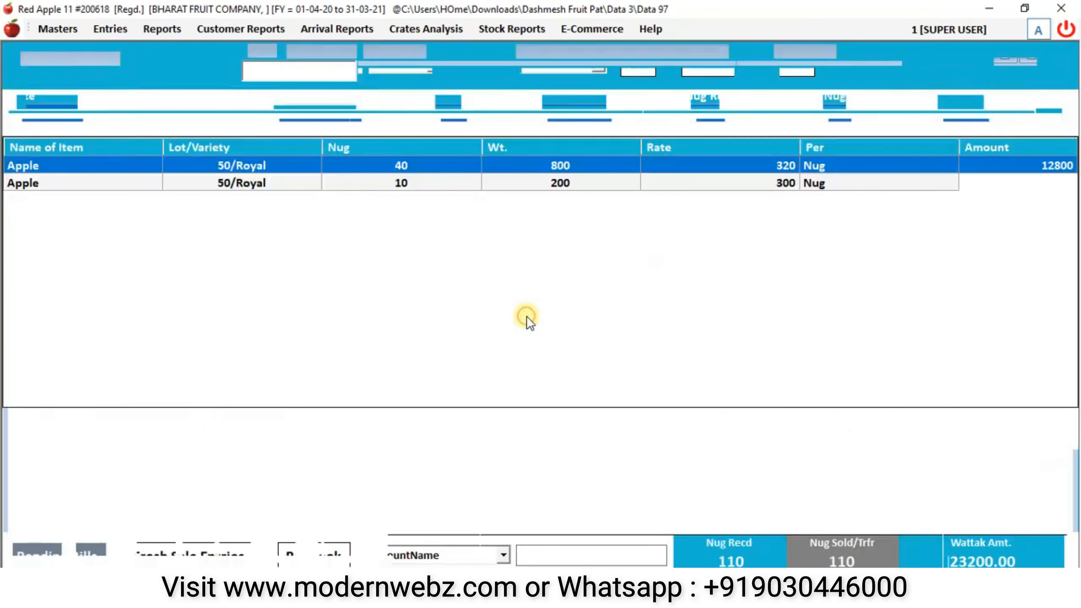
left_click(351, 559)
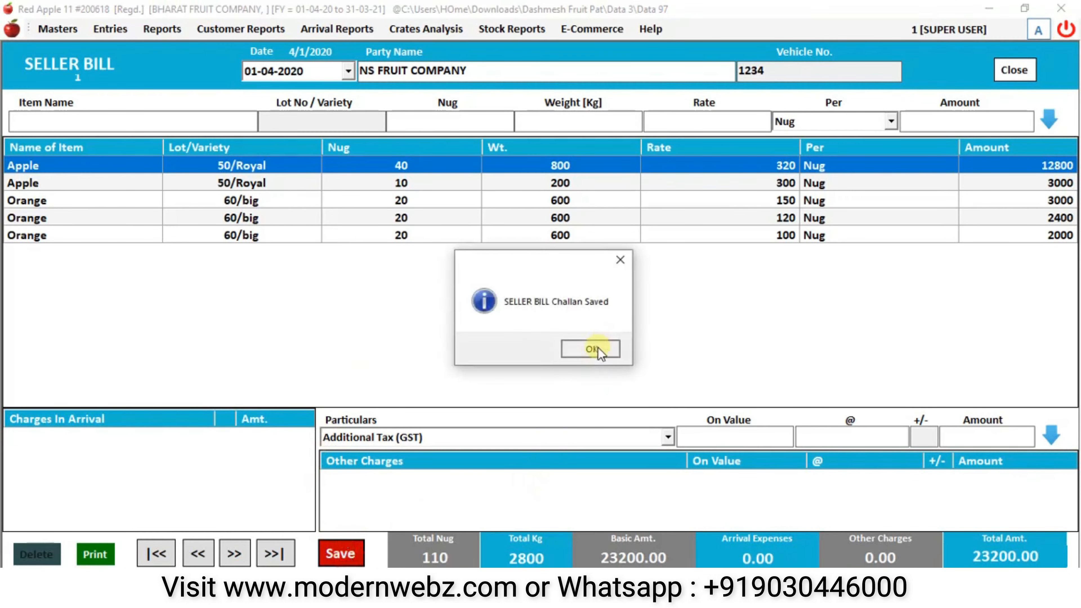
left_click(598, 348)
left_click(528, 351)
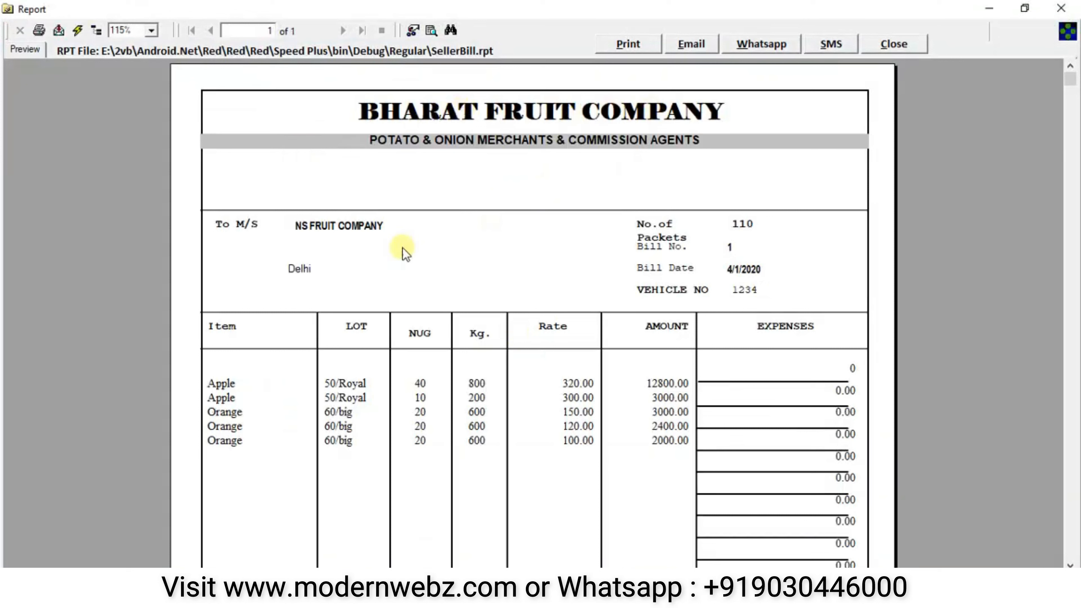
- Review the bill preview's party, item names and 23,200.00 net amount, then close the report
left_click(319, 230)
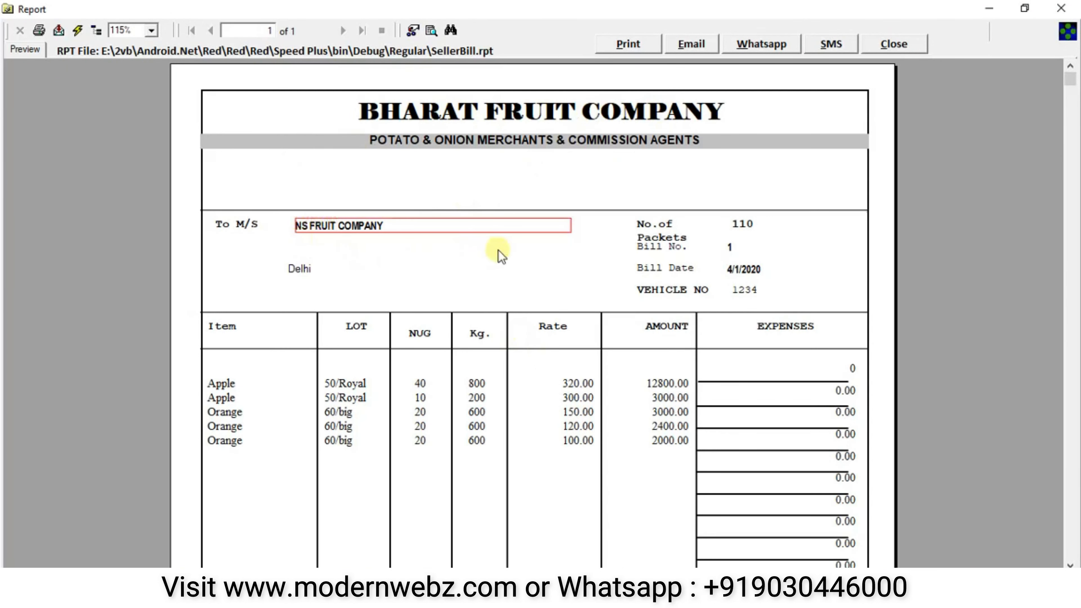
scroll(392, 290, "down", 5)
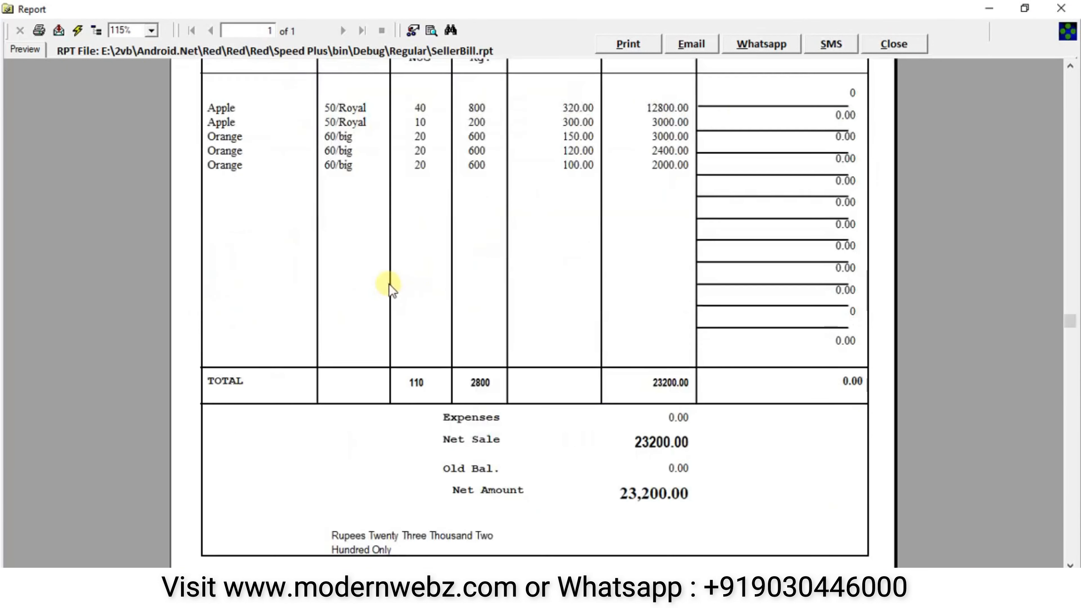
scroll(396, 283, "up", 5)
scroll(499, 303, "down", 3)
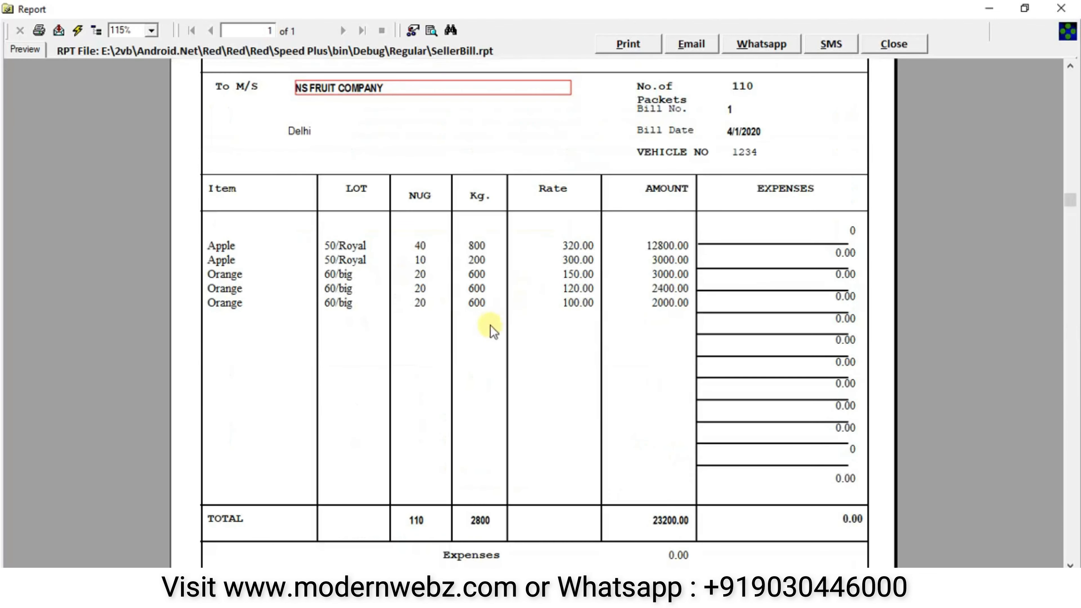
left_click(224, 247)
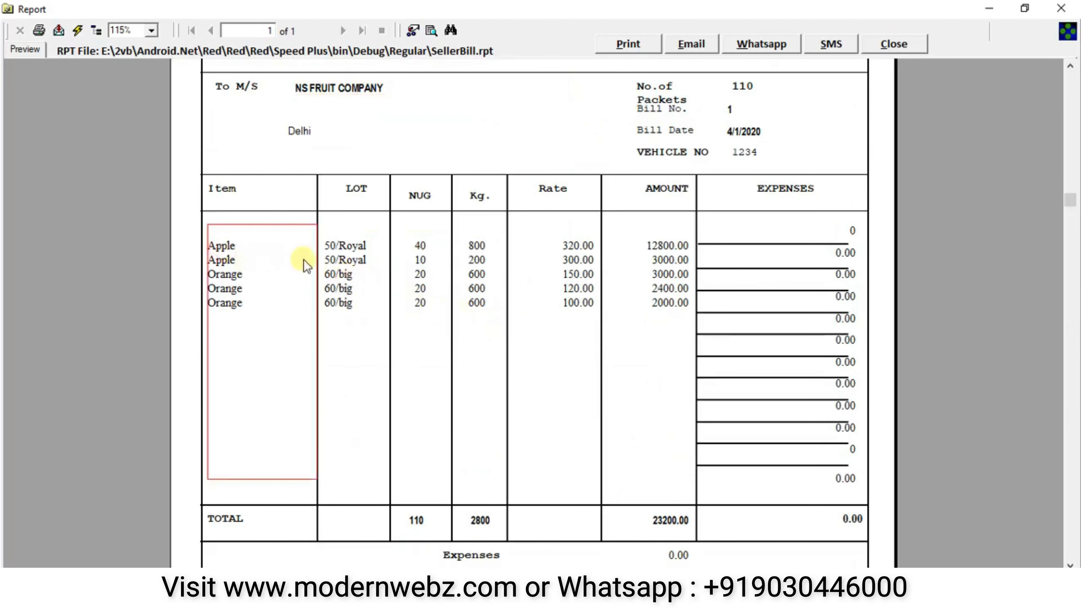
scroll(632, 357, "down", 6)
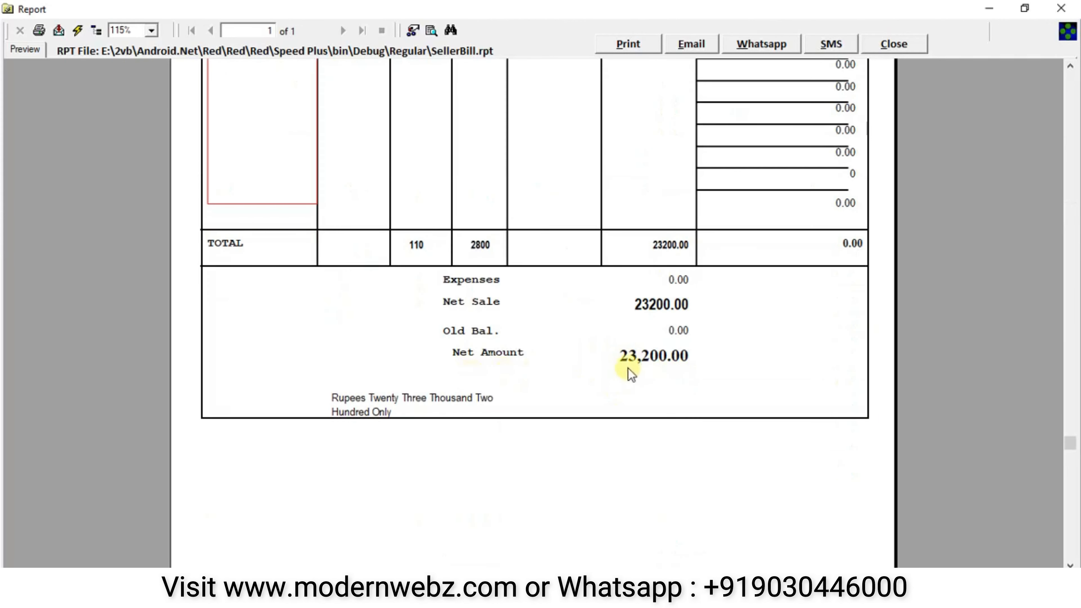
left_click(900, 48)
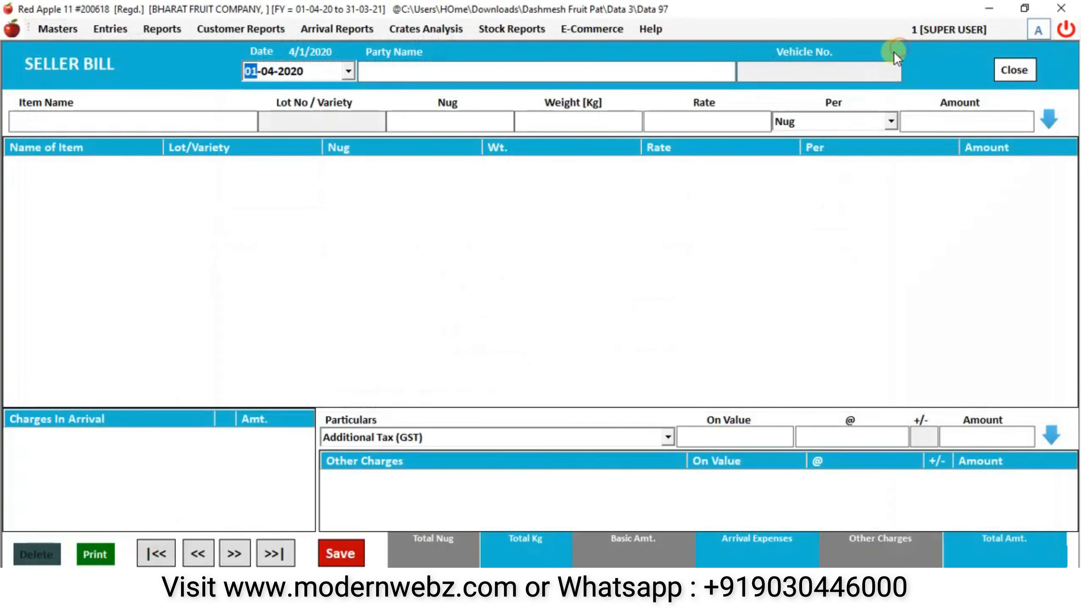